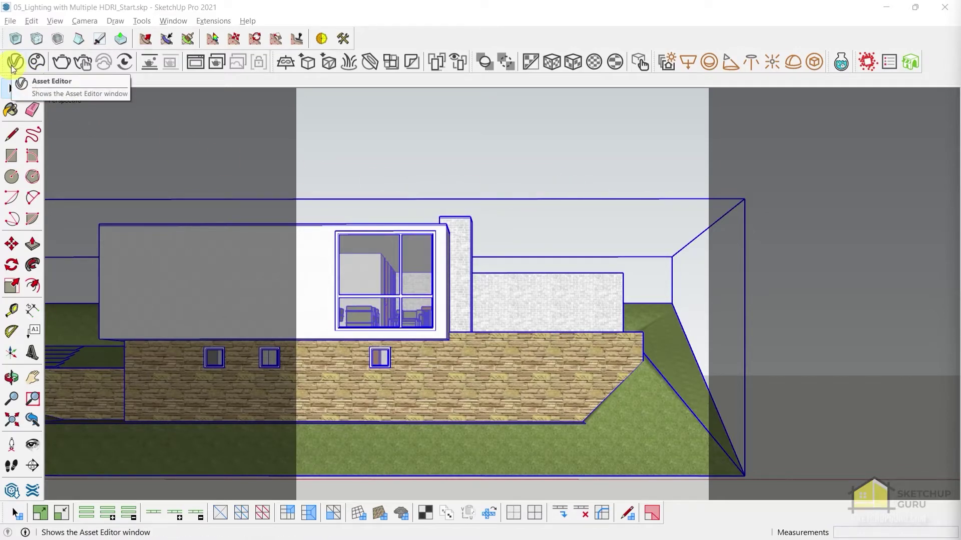
Open the V-Ray Asset Editor, collapse Camera and expand the Environment settings.
left_click(14, 62)
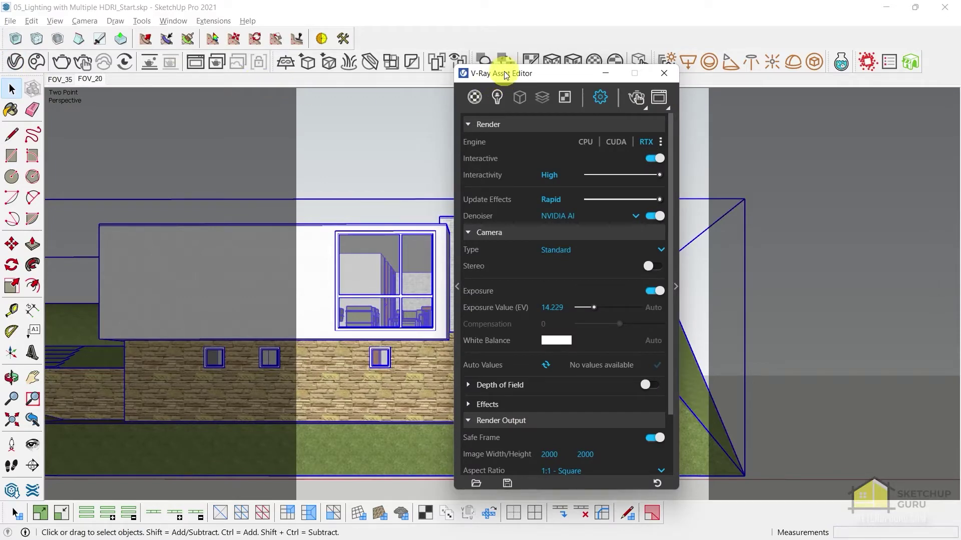
left_click_drag(504, 75, 400, 47)
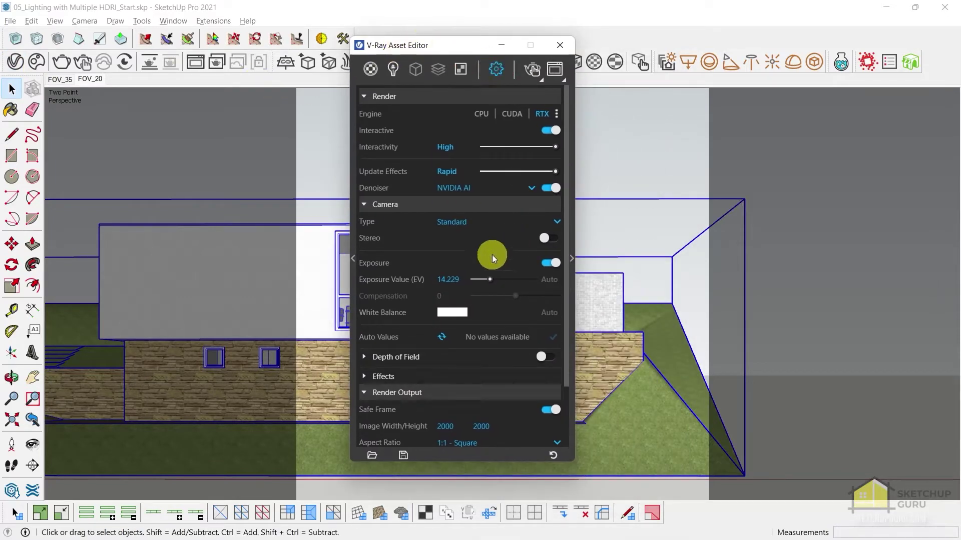
left_click(384, 206)
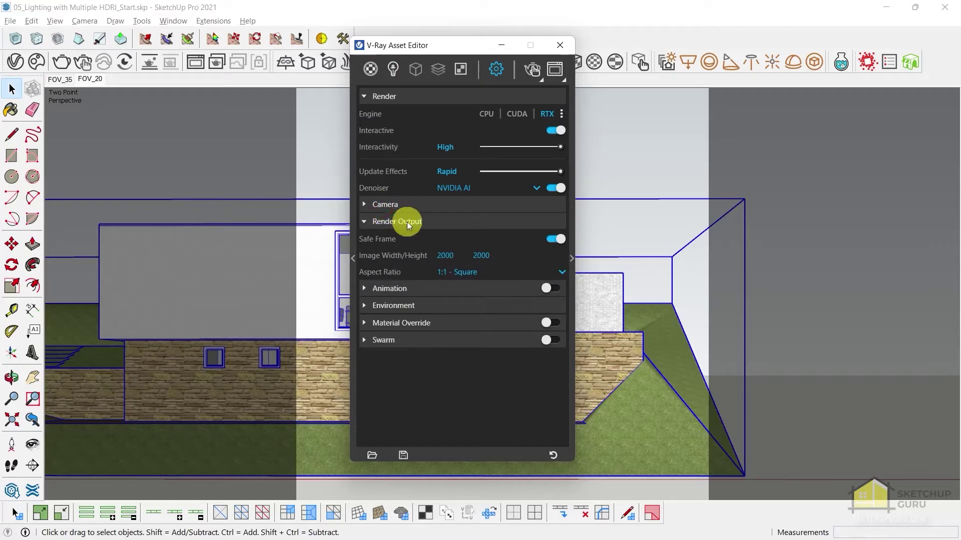
left_click(392, 306)
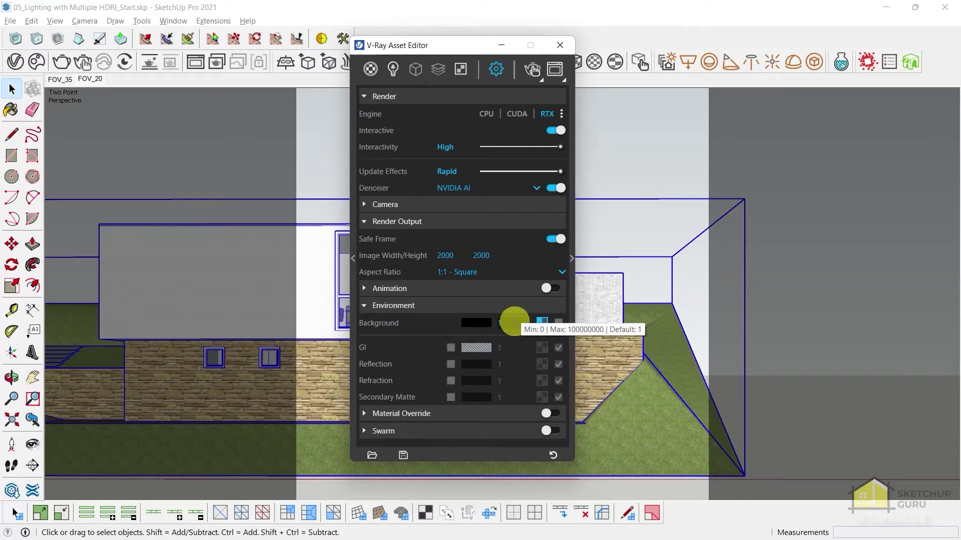
Select SunLight in the Asset Editor's lights list and toggle it off.
left_click(393, 68)
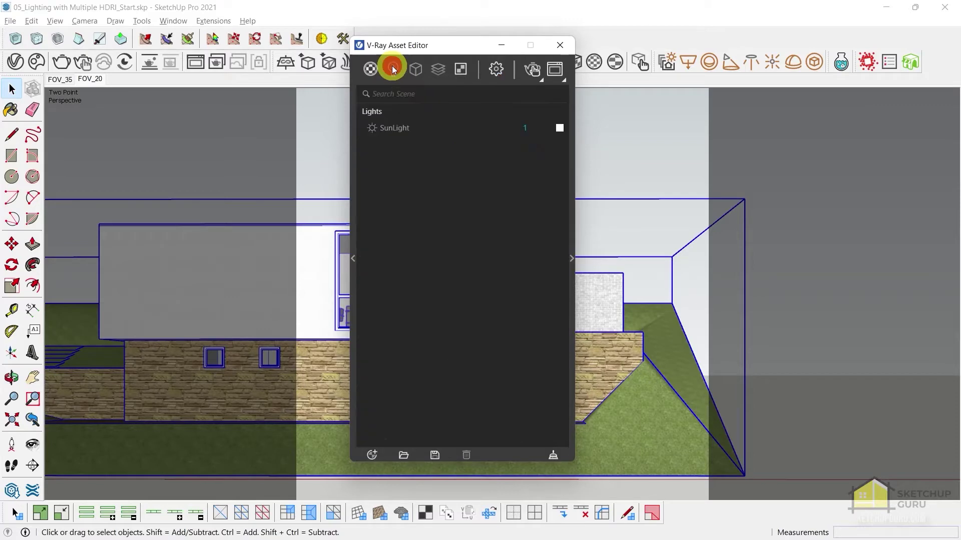
left_click(393, 129)
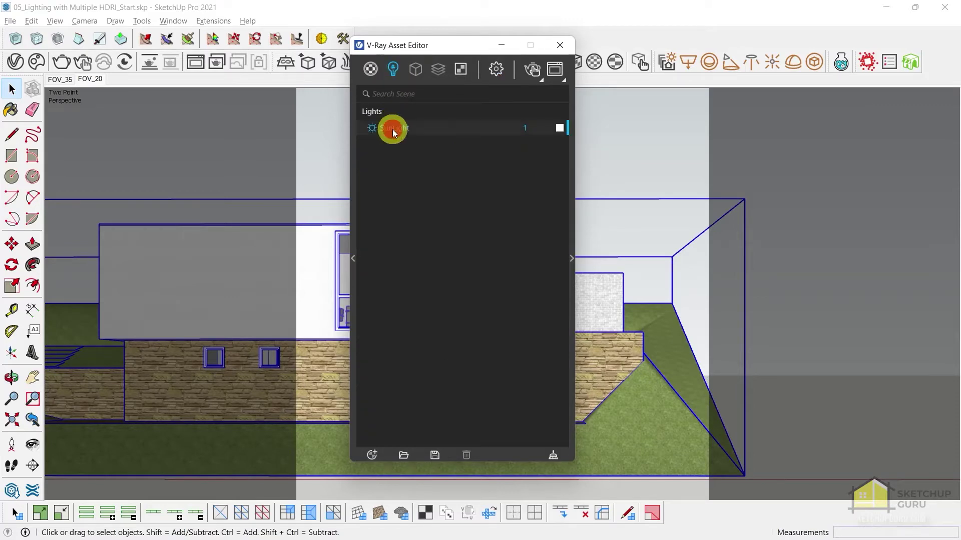
left_click(569, 244)
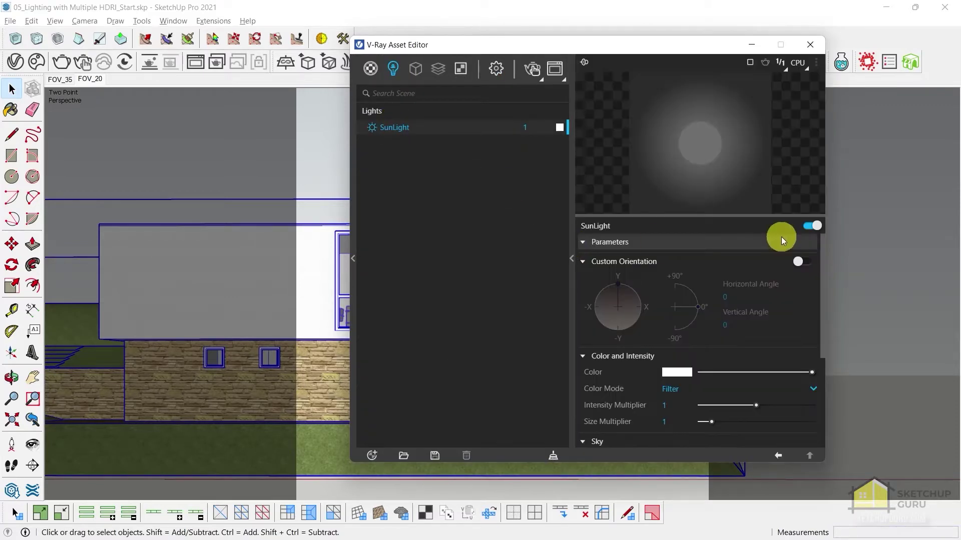
left_click(811, 227)
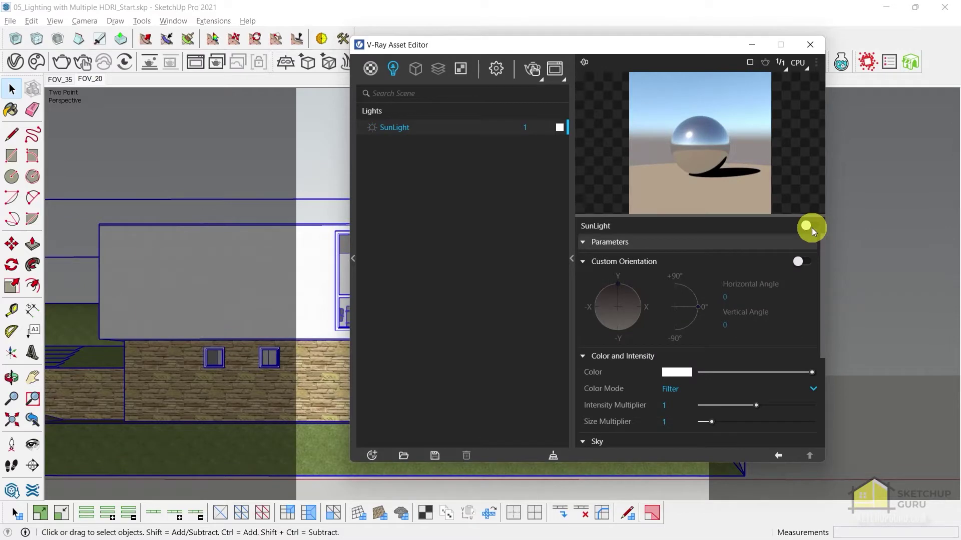
Close the Asset Editor and orbit to a top-down view of the model.
left_click(809, 47)
middle_click_drag(440, 350, 540, 414)
scroll(469, 287, "down", 3)
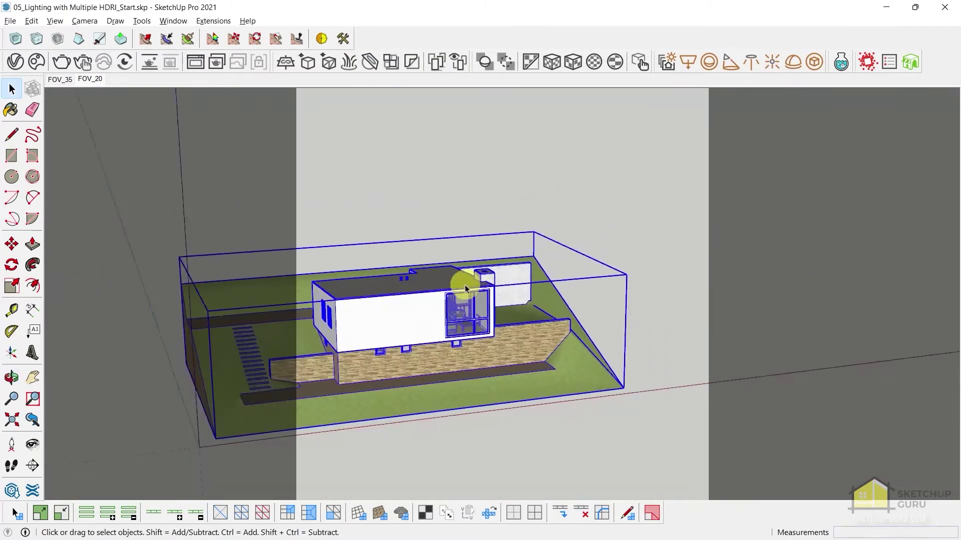
scroll(469, 287, "down", 2)
middle_click_drag(488, 306, 533, 453)
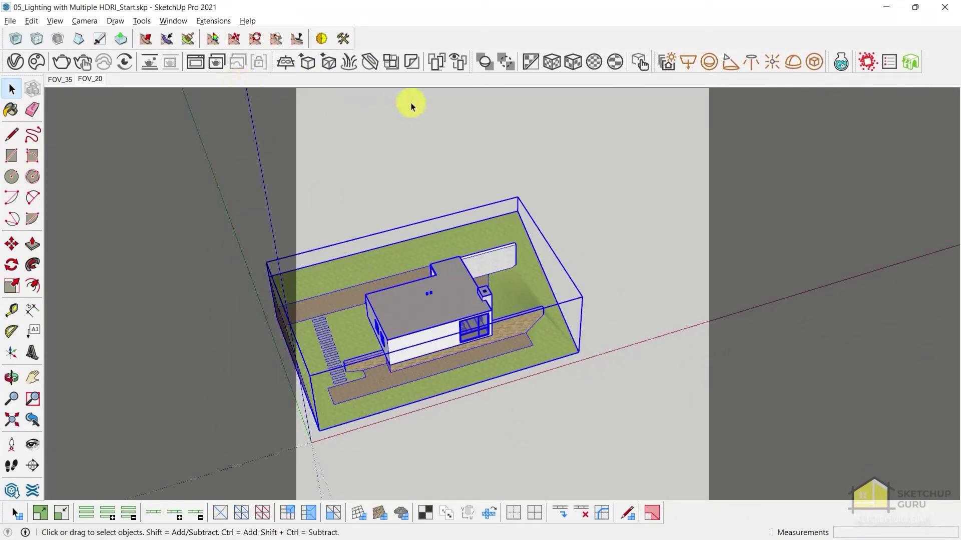
Place three V-Ray dome lights side by side on the ground.
left_click(798, 65)
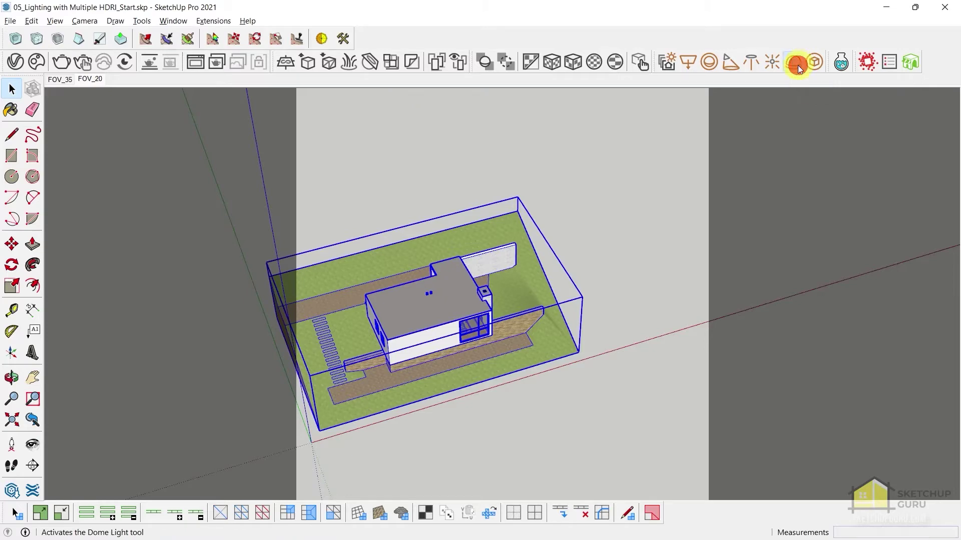
scroll(582, 375, "up", 3)
left_click(580, 375)
scroll(578, 372, "up", 2)
scroll(575, 371, "up", 2)
scroll(567, 364, "up", 2)
left_click(565, 357)
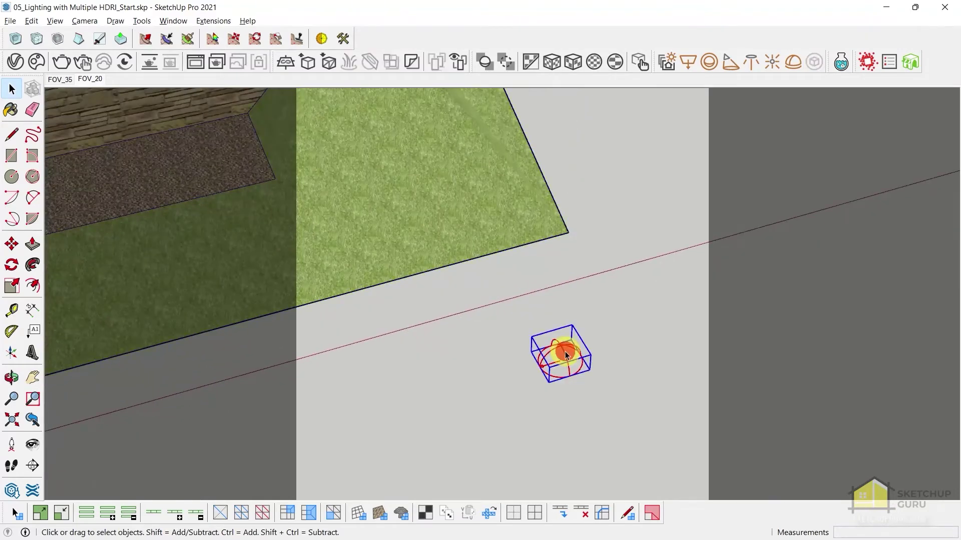
scroll(561, 354, "down", 1)
scroll(564, 355, "up", 1)
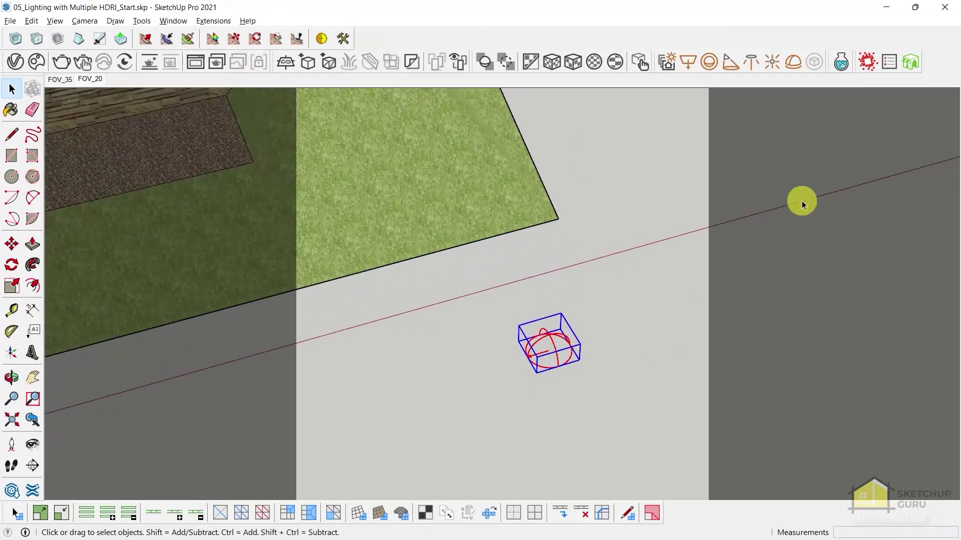
left_click(793, 62)
left_click(475, 376)
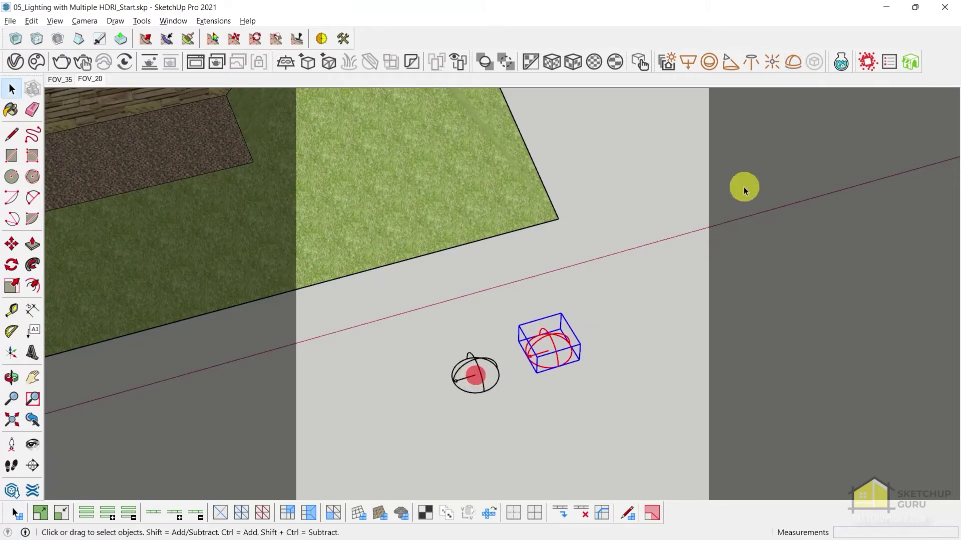
left_click(793, 62)
left_click(426, 356)
Select all three dome lights and orbit to an overhead view of the lawn.
middle_click_drag(407, 342, 488, 343)
key("m")
key("ctrl+z")
scroll(505, 334, "down", 1)
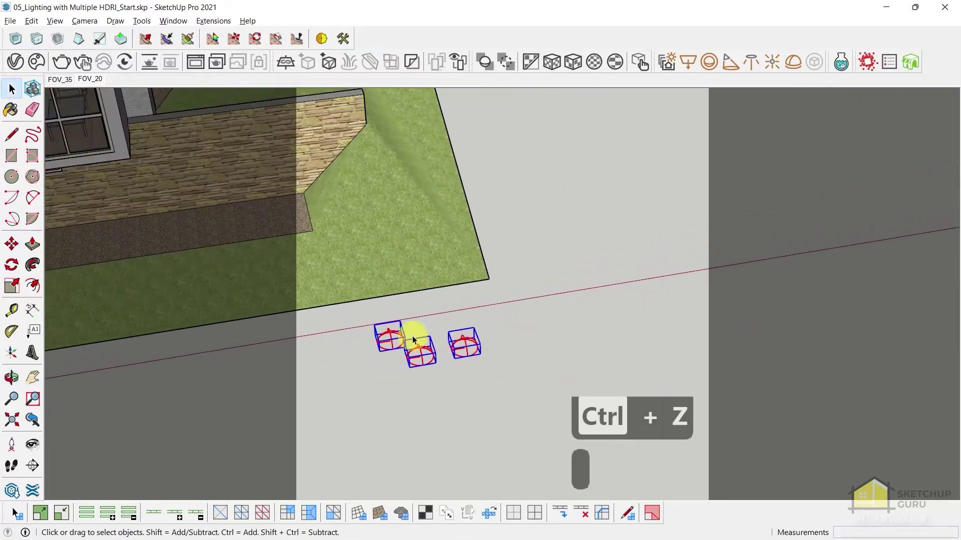
scroll(412, 337, "down", 1)
scroll(532, 375, "down", 1)
scroll(590, 354, "down", 2)
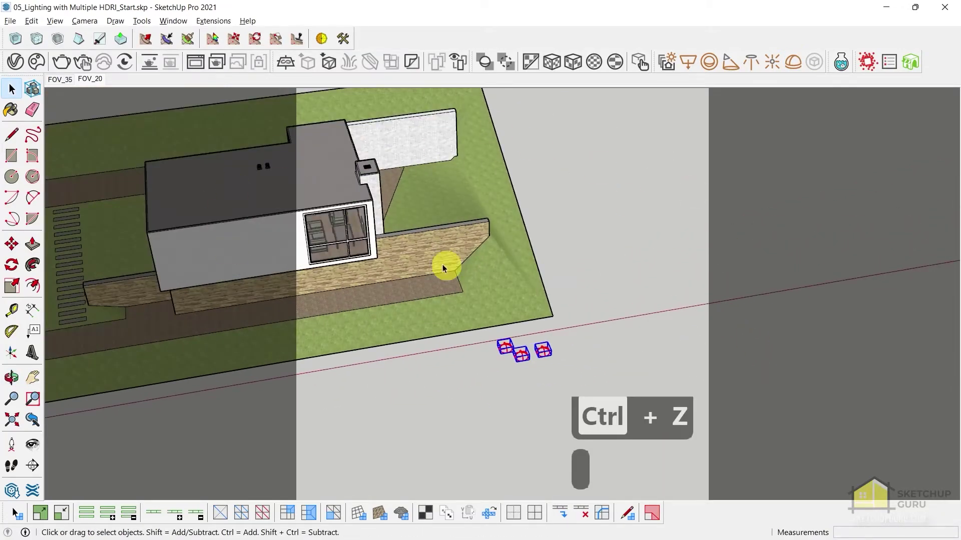
middle_click_drag(531, 303, 532, 206)
scroll(503, 348, "up", 2)
scroll(502, 348, "up", 2)
mouse_move(503, 347)
middle_mouse_down()
mouse_move(402, 266)
mouse_move(461, 221)
mouse_move(602, 350)
middle_mouse_up()
mouse_move(559, 323)
middle_mouse_down()
mouse_move(558, 340)
mouse_move(393, 215)
mouse_move(343, 236)
middle_mouse_up()
mouse_move(392, 349)
middle_mouse_down()
mouse_move(721, 468)
mouse_move(514, 348)
middle_mouse_up()
mouse_move(590, 332)
middle_mouse_down()
mouse_move(530, 388)
mouse_move(578, 377)
mouse_move(545, 339)
mouse_move(498, 393)
middle_mouse_up()
Move the three selected dome lights to a new ground spot, then deselect them.
key("m")
left_click(499, 395)
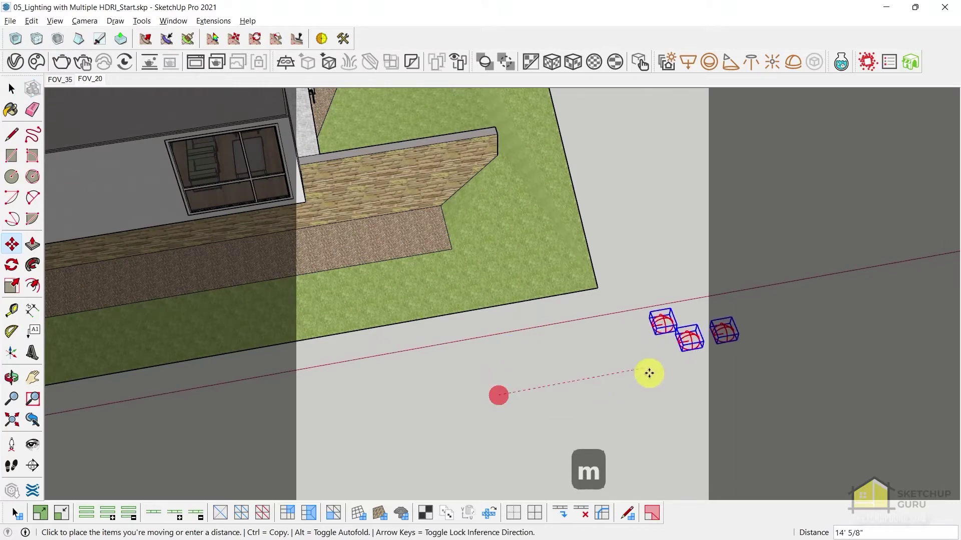
left_click(743, 346)
key("space")
middle_click_drag(743, 346, 538, 203)
left_click(538, 203)
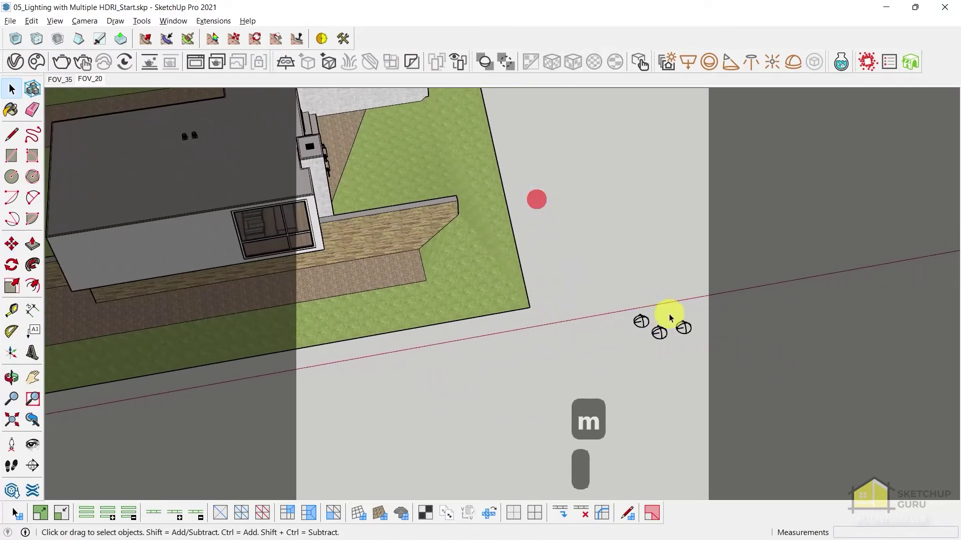
scroll(626, 323, "up", 1)
scroll(631, 326, "up", 1)
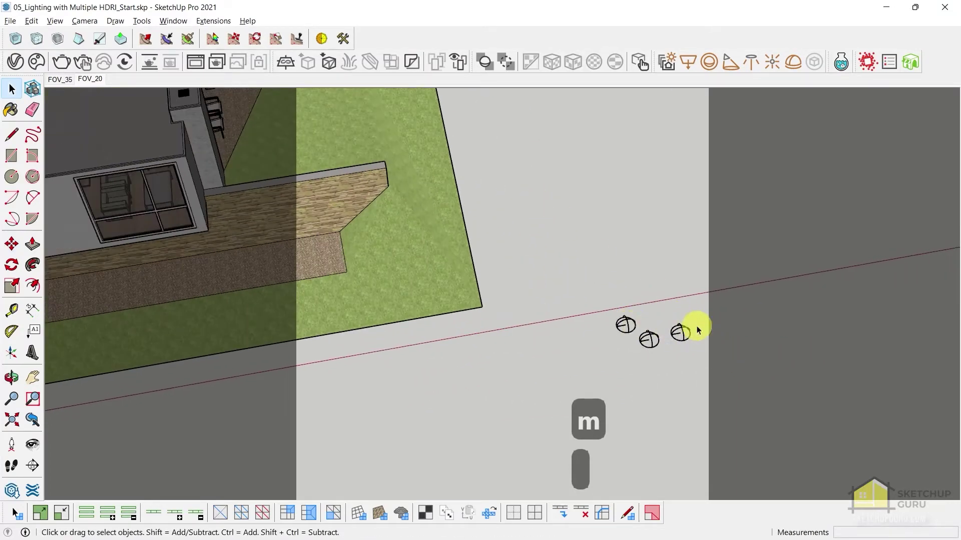
scroll(683, 330, "up", 1)
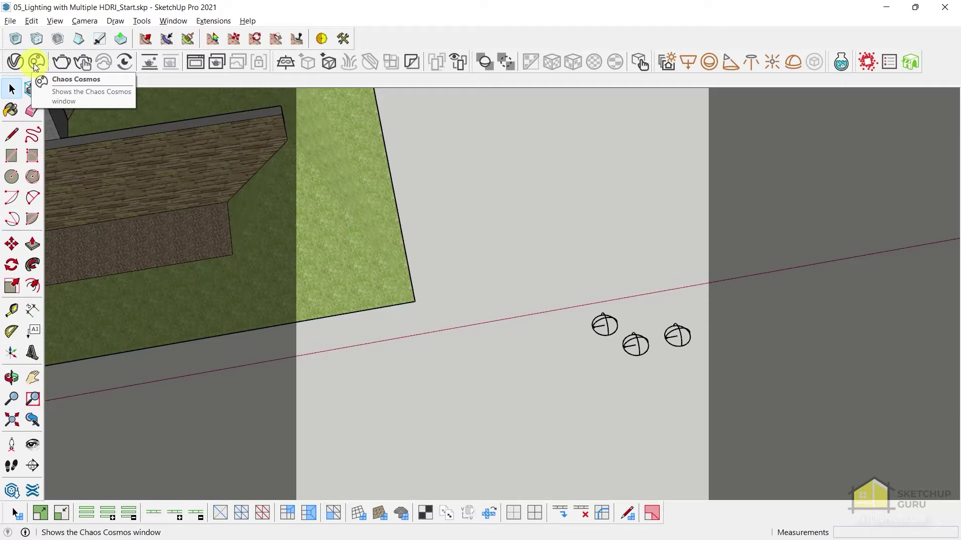
Open the Chaos Cosmos asset library and maximize its window.
left_click(35, 63)
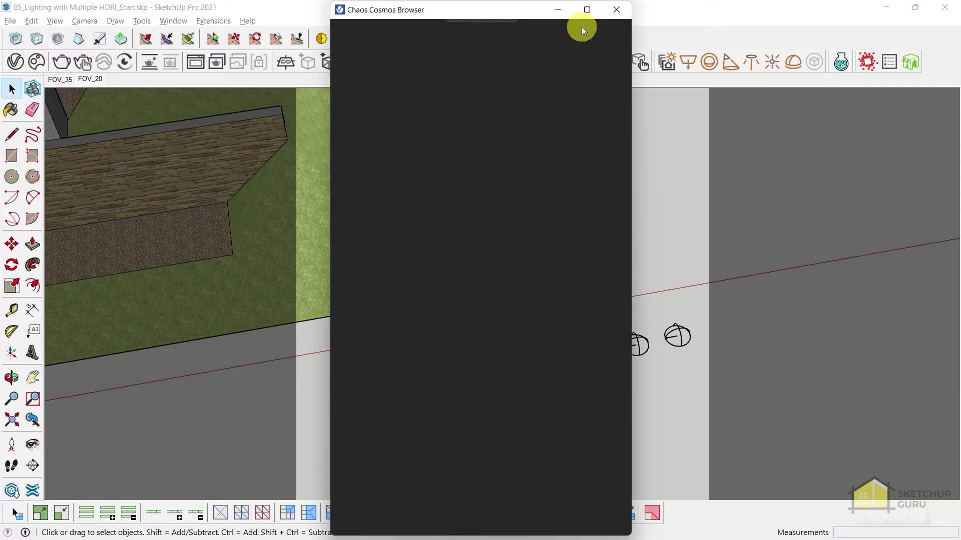
mouse_move(587, 10)
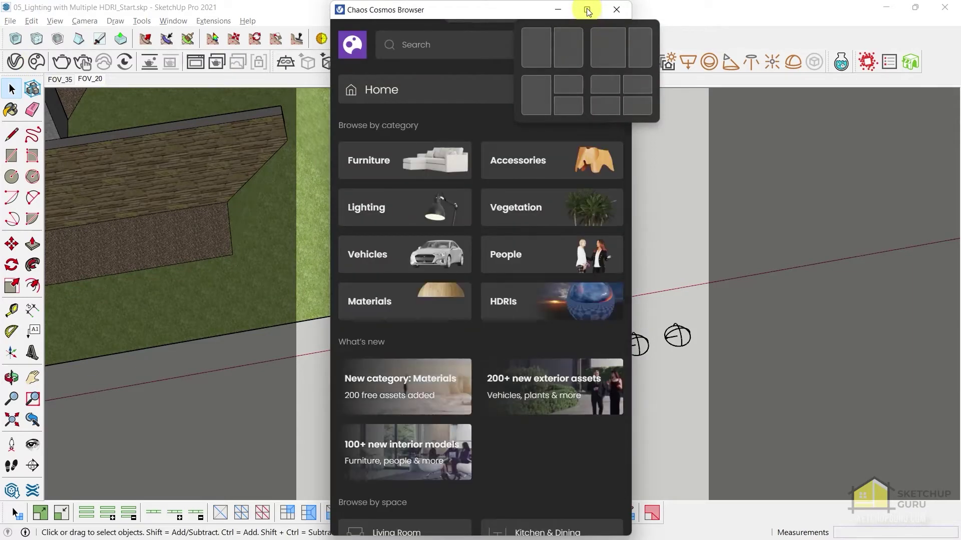
left_click(588, 11)
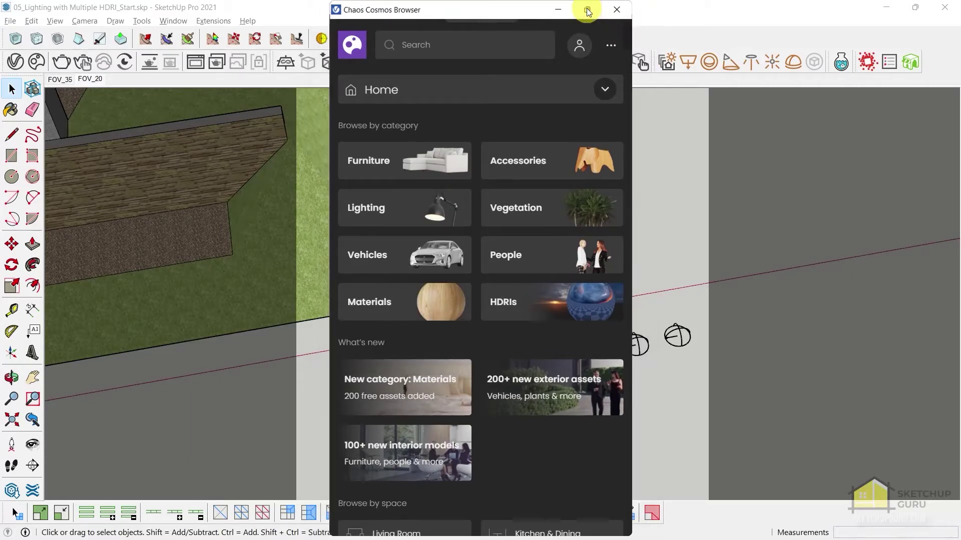
left_click(588, 11)
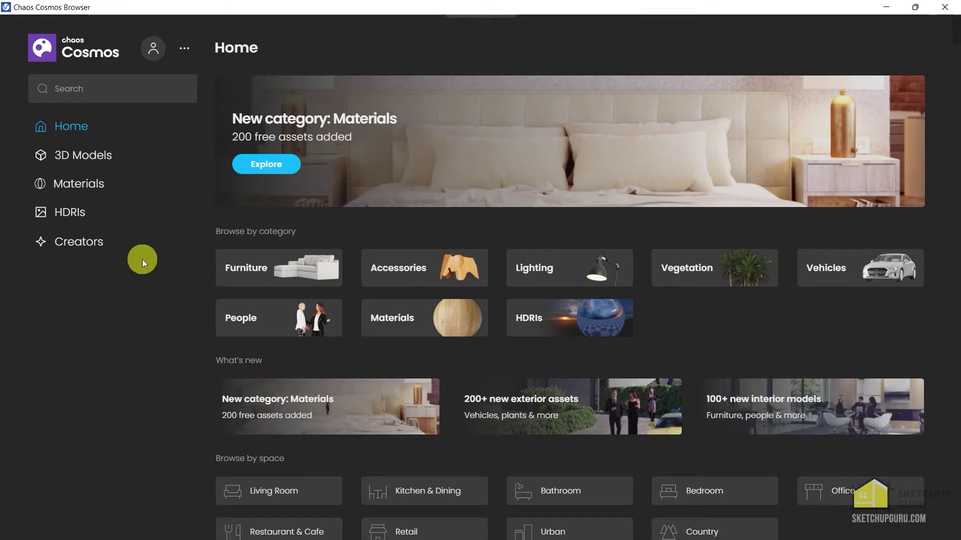
Import the Day 034 HDRI from the Day HDRIs category.
left_click(67, 214)
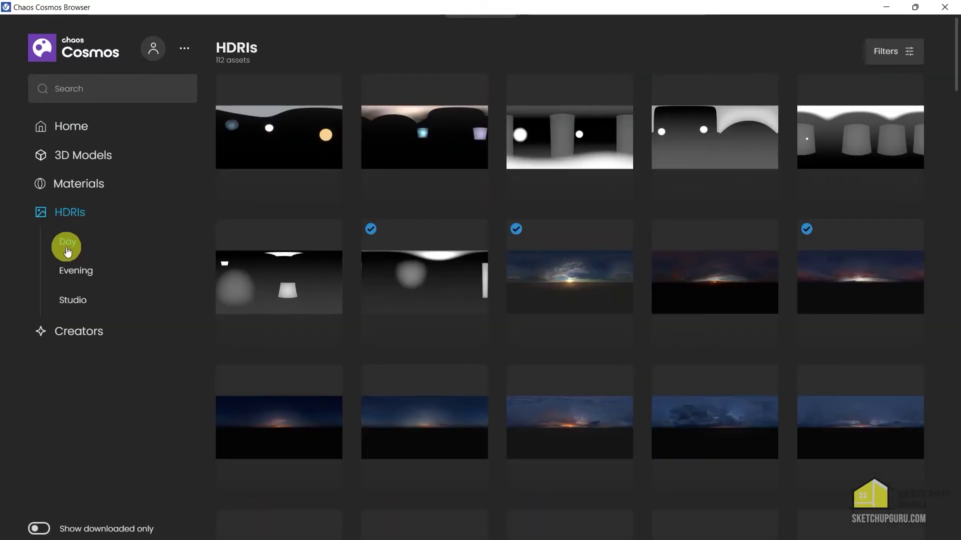
left_click(66, 251)
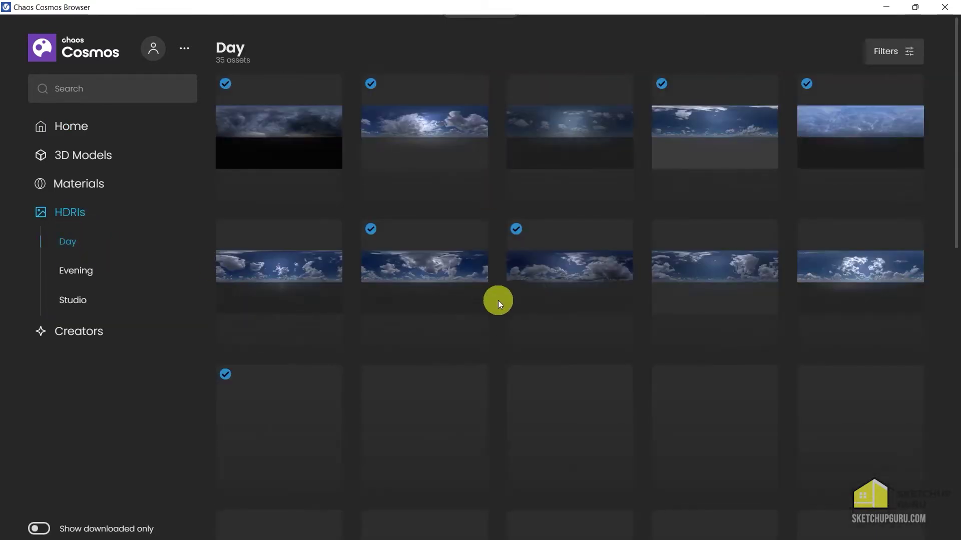
scroll(515, 306, "down", 2)
scroll(414, 285, "down", 2)
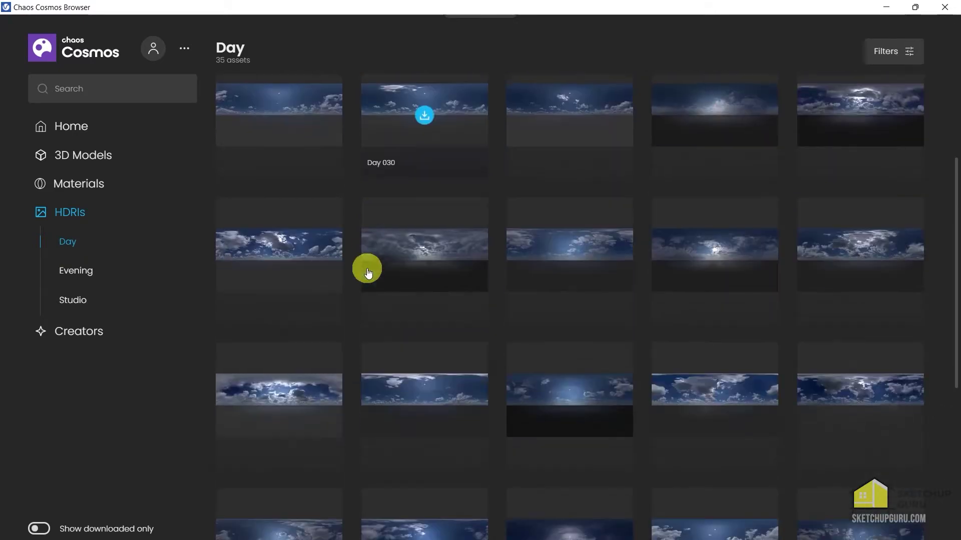
scroll(365, 273, "down", 2)
scroll(355, 281, "down", 2)
scroll(357, 315, "up", 3)
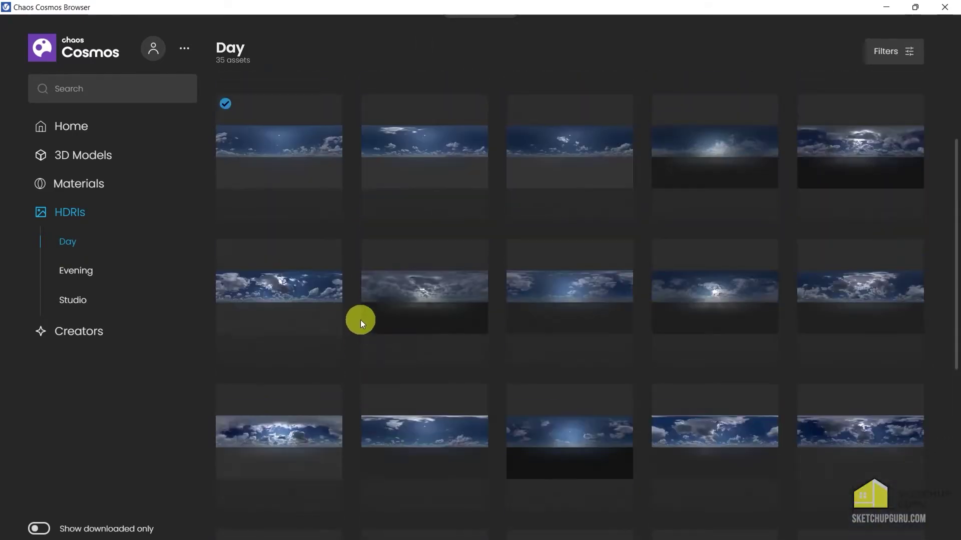
scroll(360, 322, "up", 2)
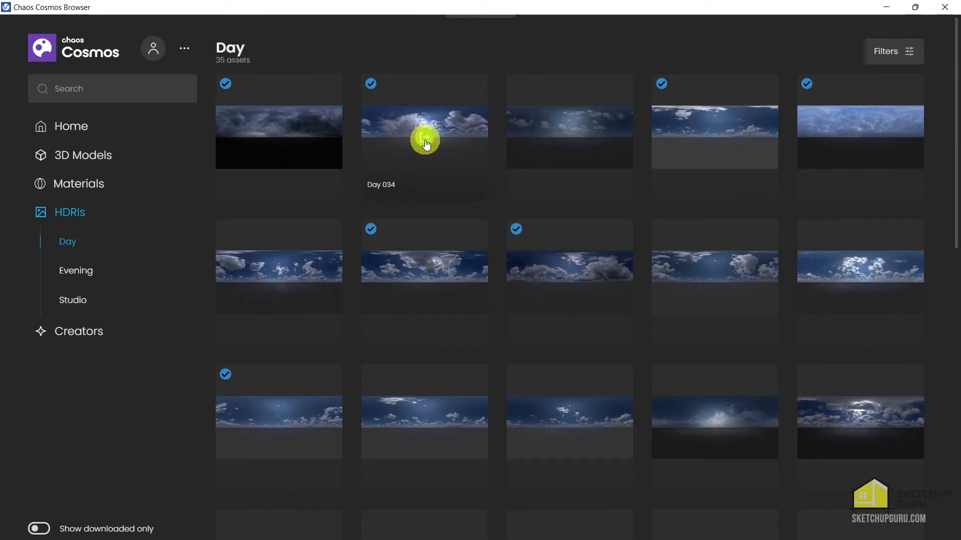
mouse_move(424, 135)
left_click(424, 141)
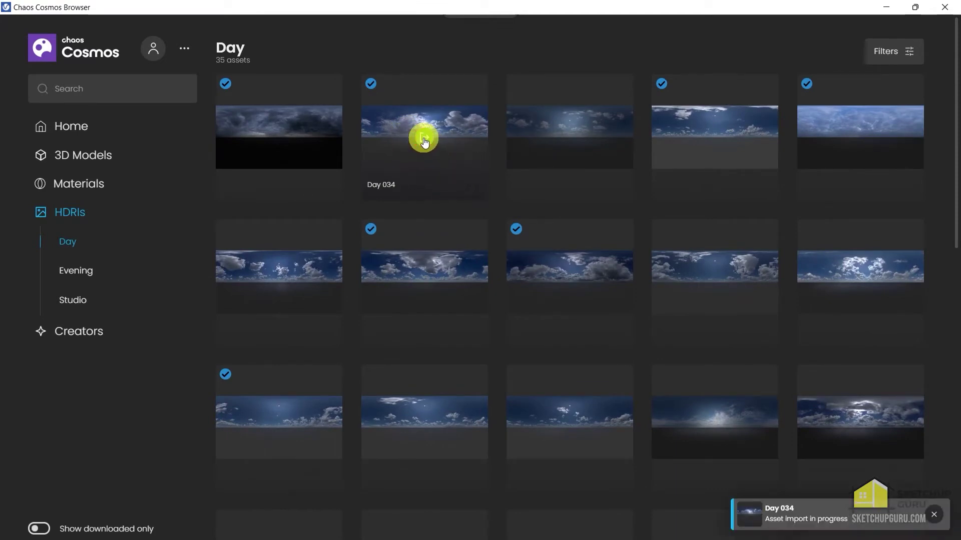
Import Sunset 005 and Sun 038 from the Evening HDRIs, downloading Sun 038 first.
left_click(88, 269)
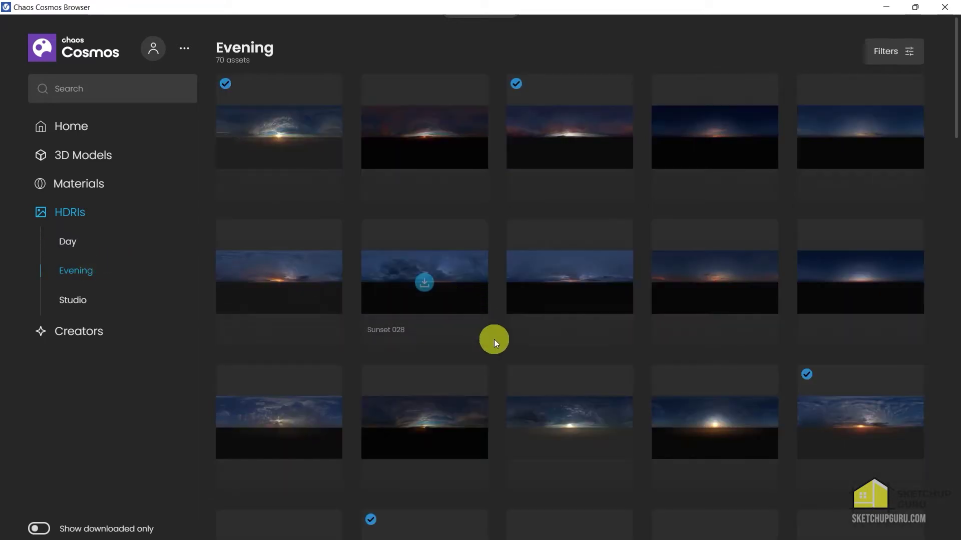
scroll(459, 351, "down", 2)
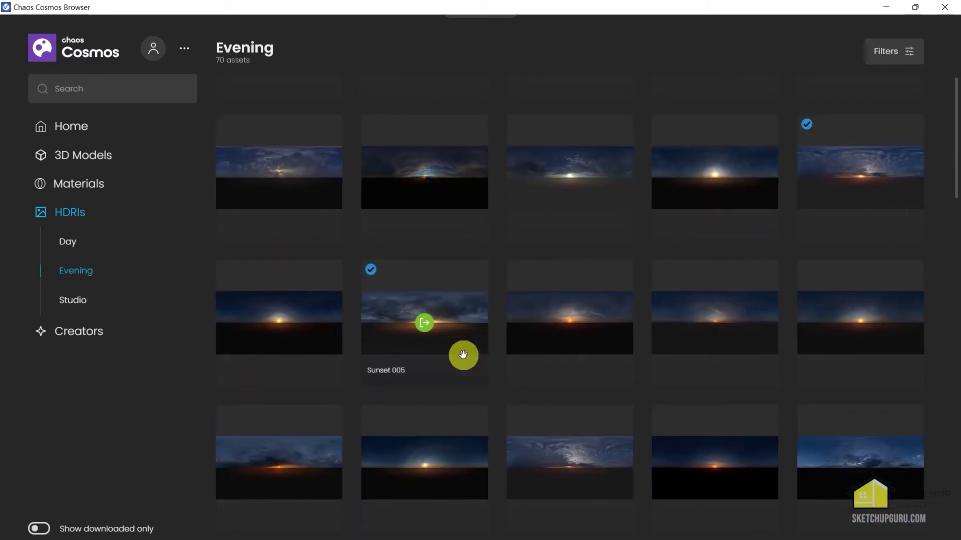
left_click(424, 330)
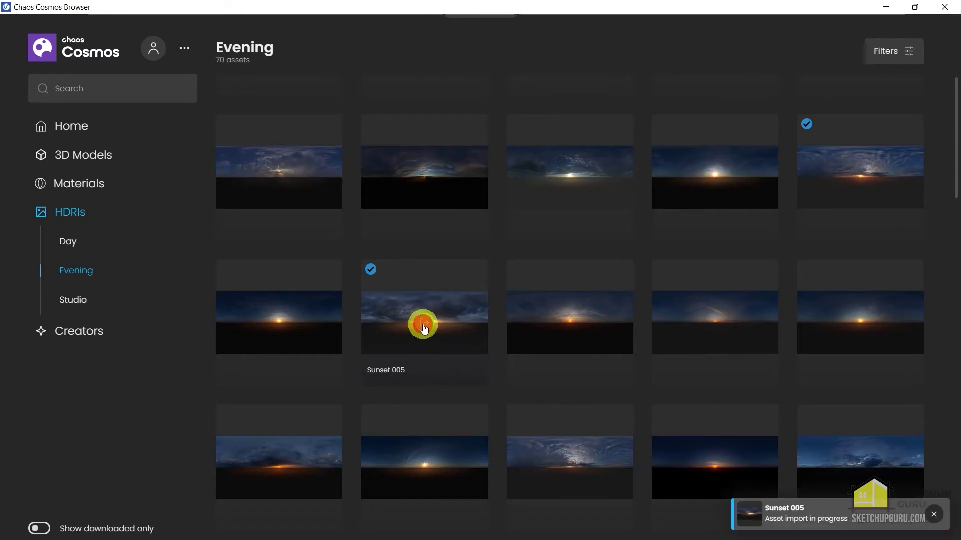
scroll(450, 318, "down", 2)
scroll(454, 330, "down", 3)
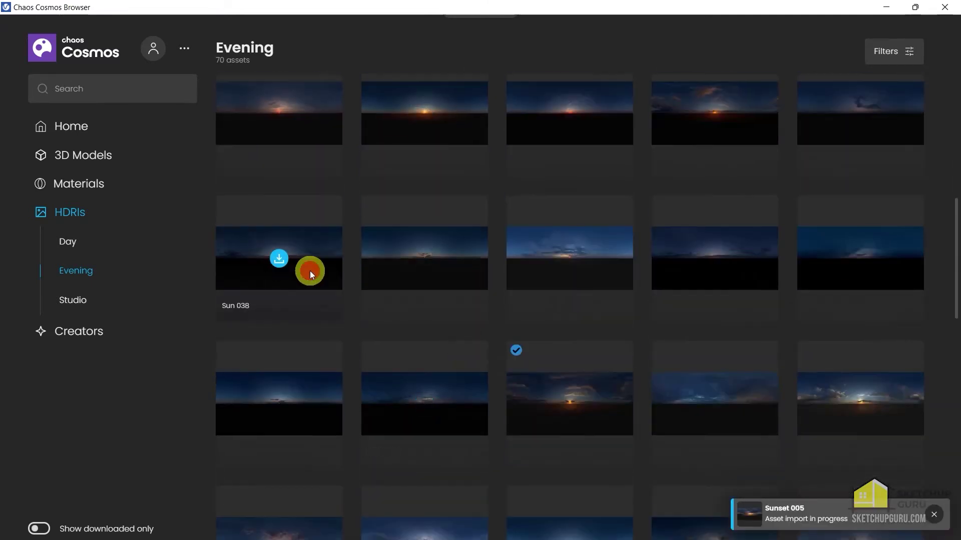
left_click(308, 271)
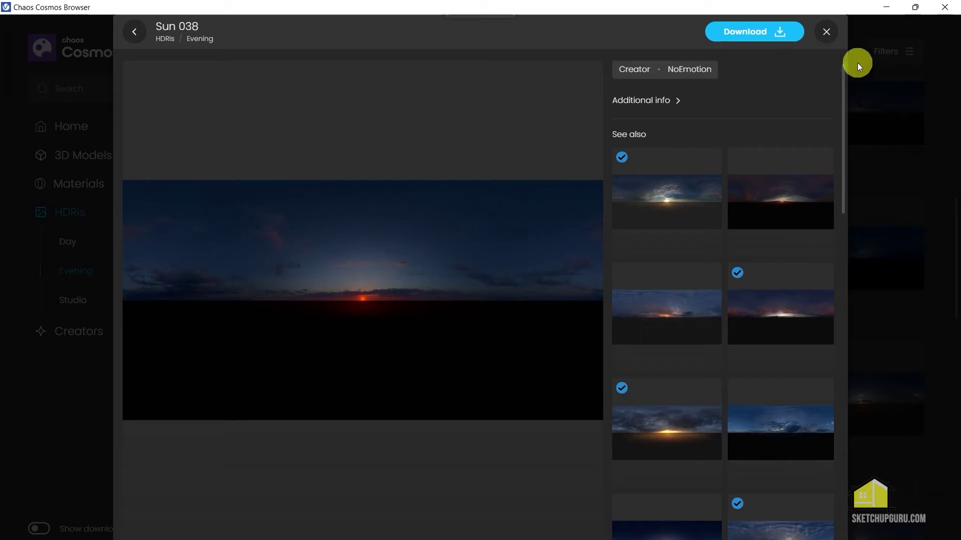
left_click(825, 32)
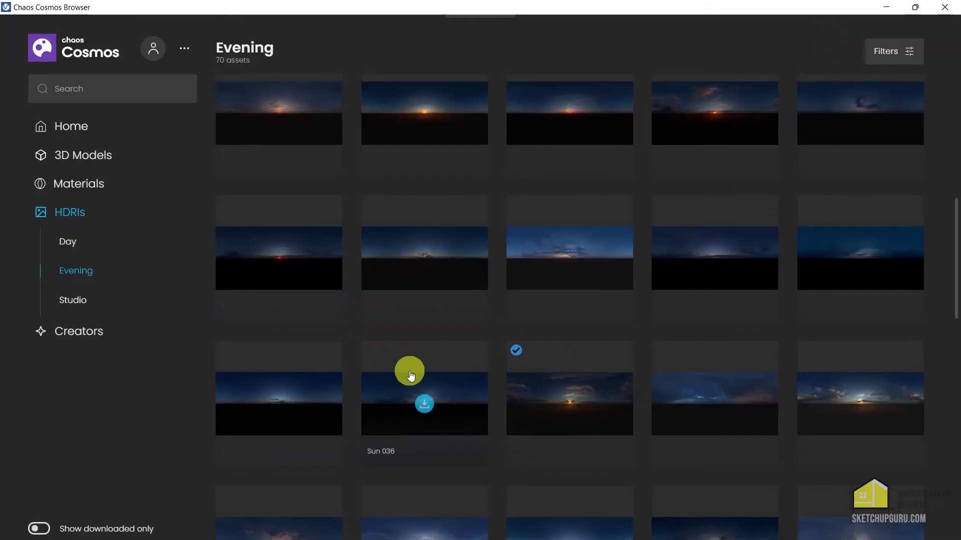
left_click(277, 259)
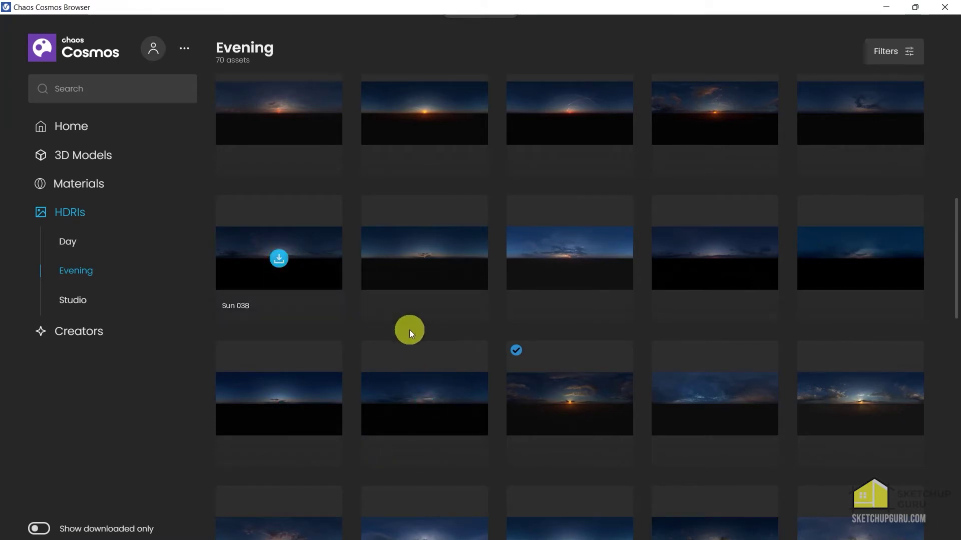
left_click(276, 263)
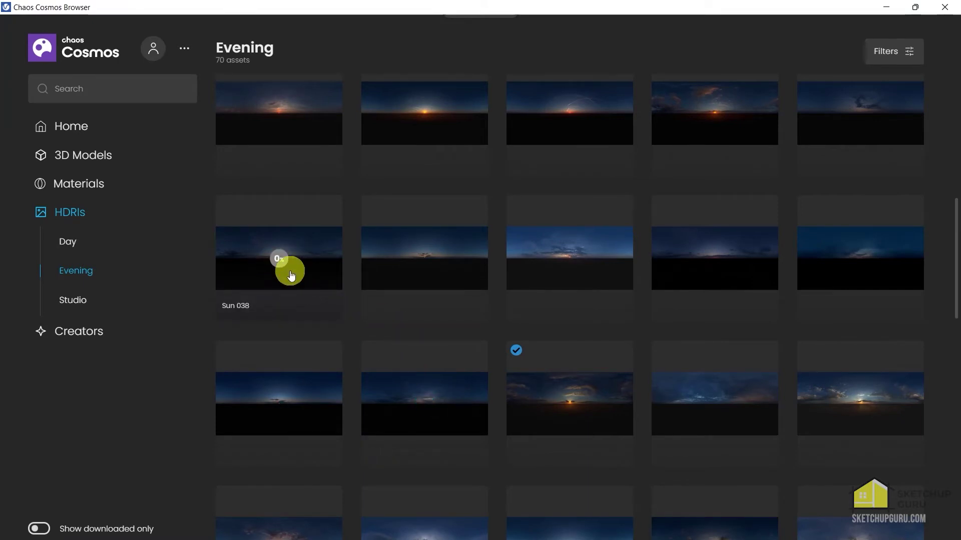
scroll(327, 301, "down", 2)
scroll(328, 302, "up", 2)
scroll(321, 315, "up", 2)
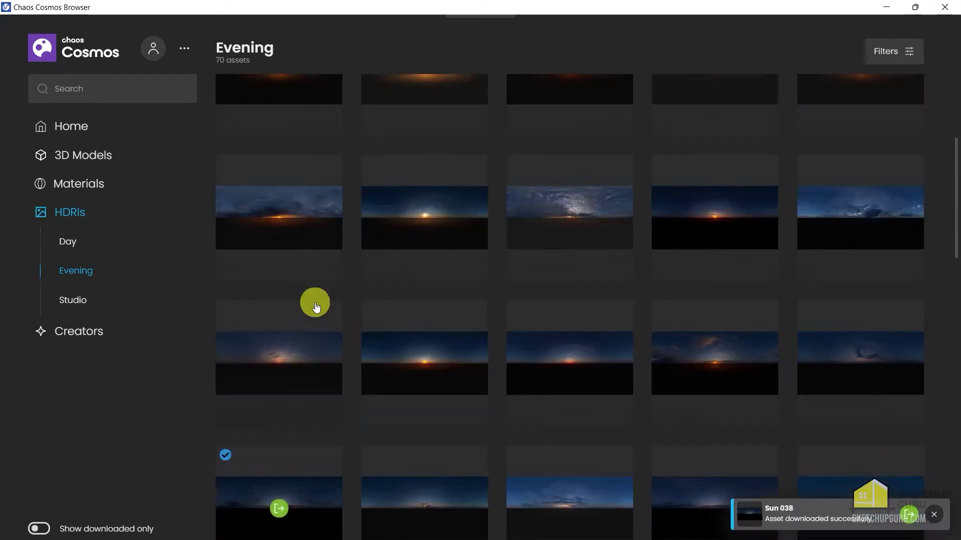
scroll(378, 348, "up", 2)
scroll(377, 355, "down", 5)
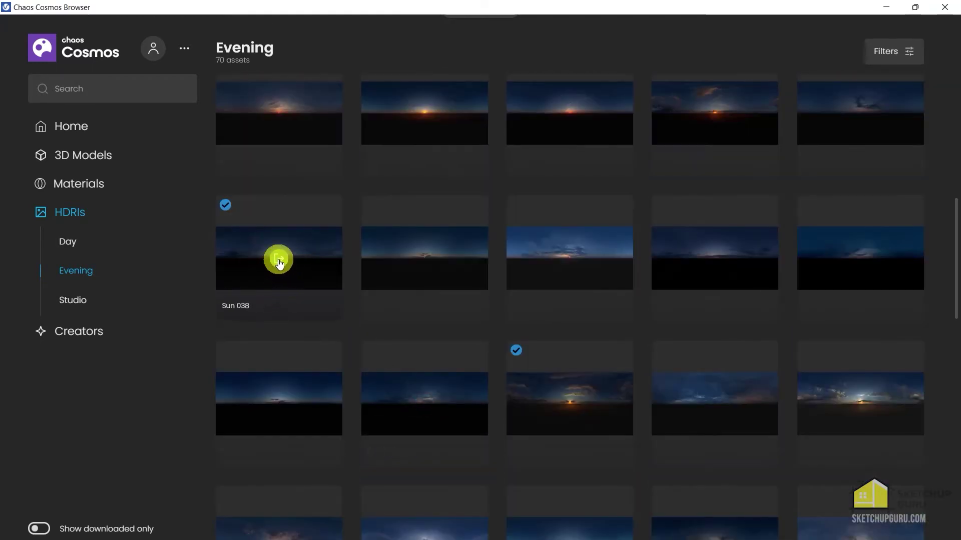
left_click(279, 262)
scroll(594, 323, "down", 3)
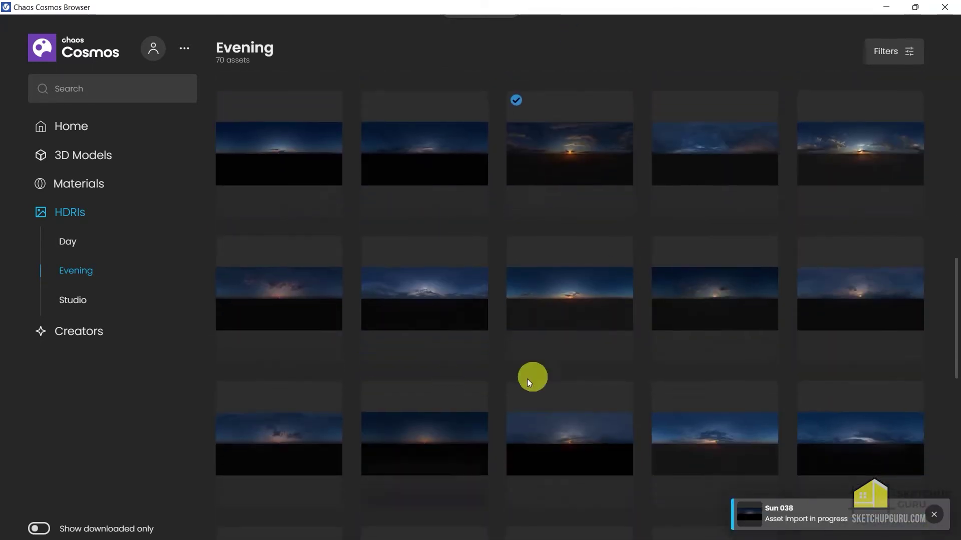
scroll(751, 270, "down", 5)
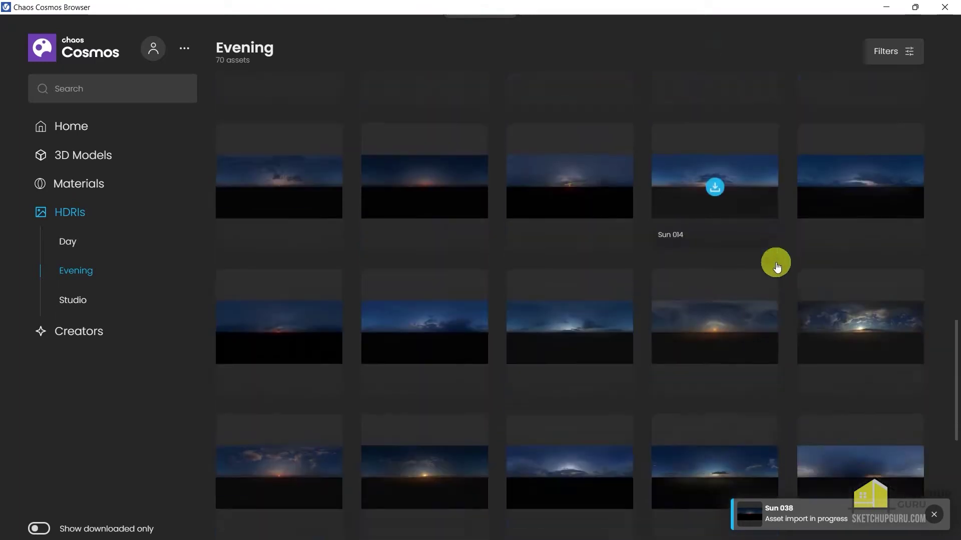
scroll(773, 268, "down", 1)
Browse the Sun 025 and Sunset 030 HDRI details without importing them.
left_click(539, 204)
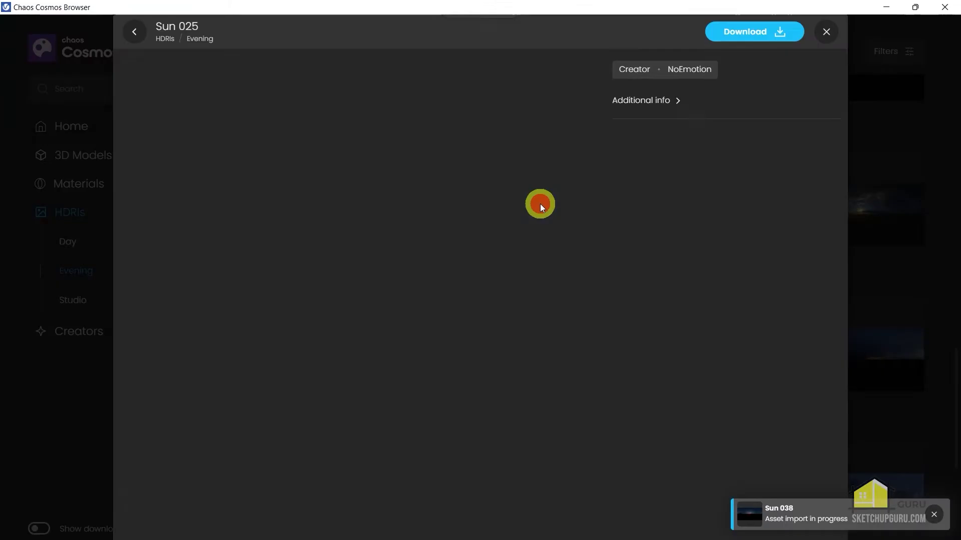
left_click(926, 205)
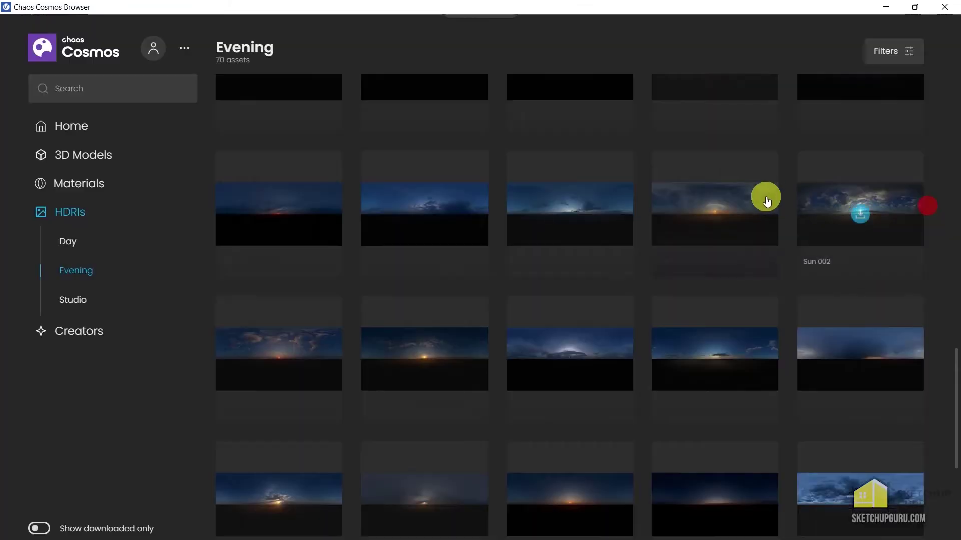
left_click(535, 212)
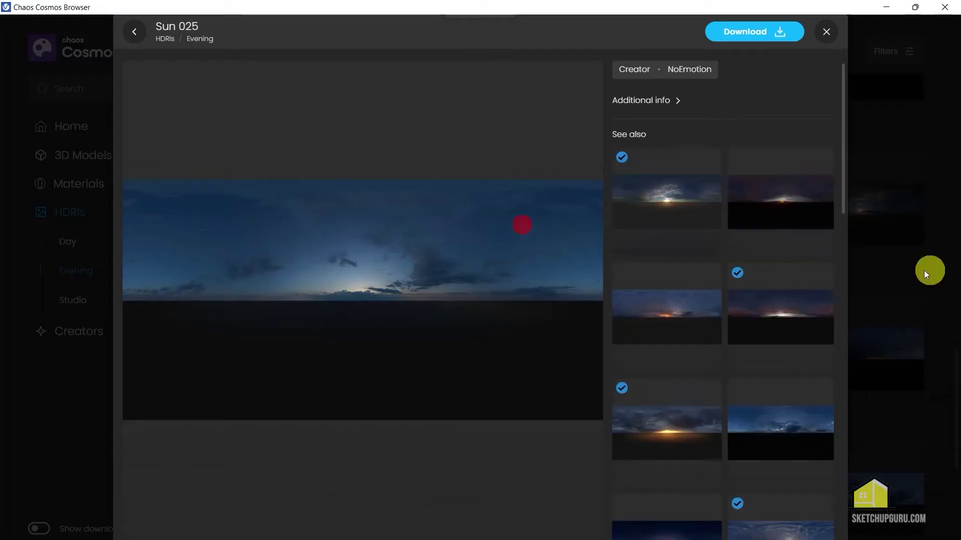
left_click(781, 317)
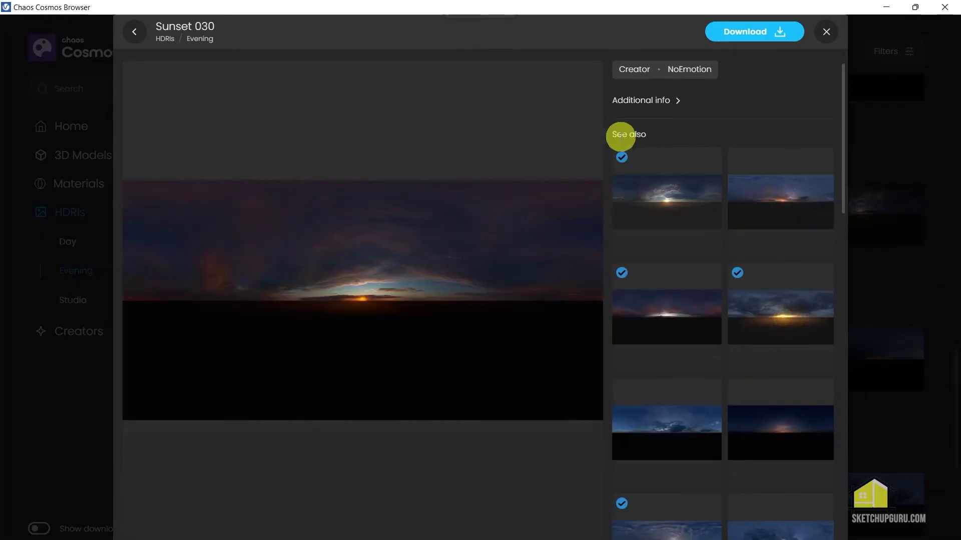
left_click(900, 218)
mouse_move(713, 214)
mouse_move(569, 215)
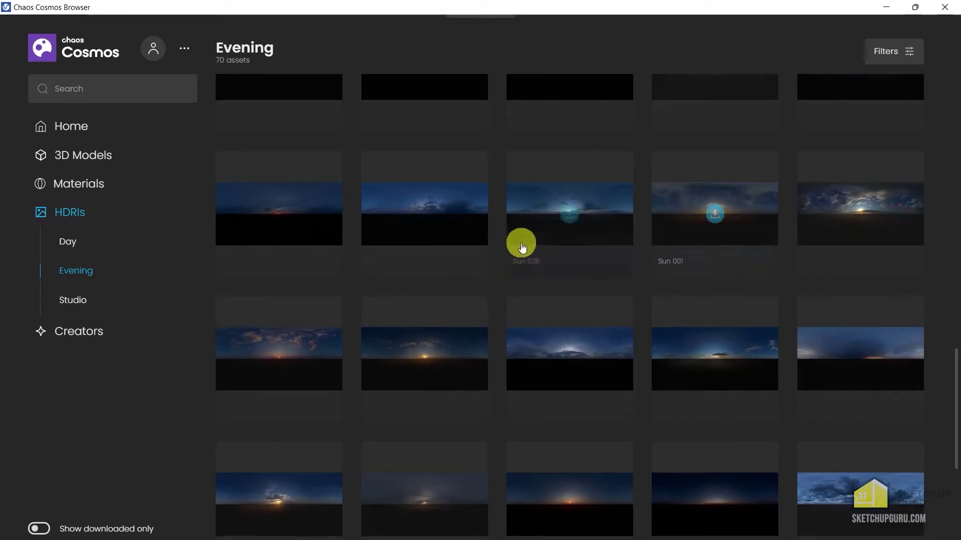
scroll(526, 243, "down", 5)
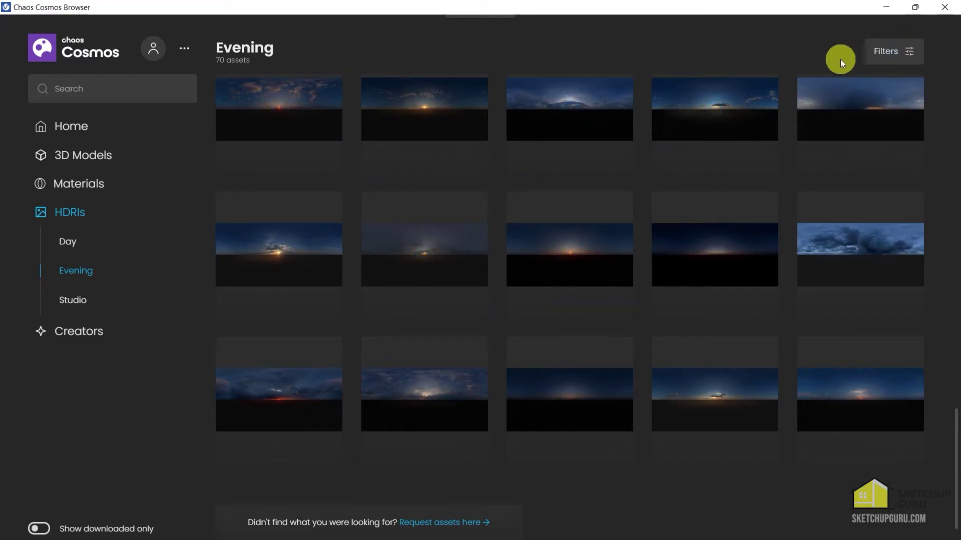
Close Cosmos, review Day 034, Sun 038 and Sunset 005 textures, and copy Day 034.
left_click(945, 9)
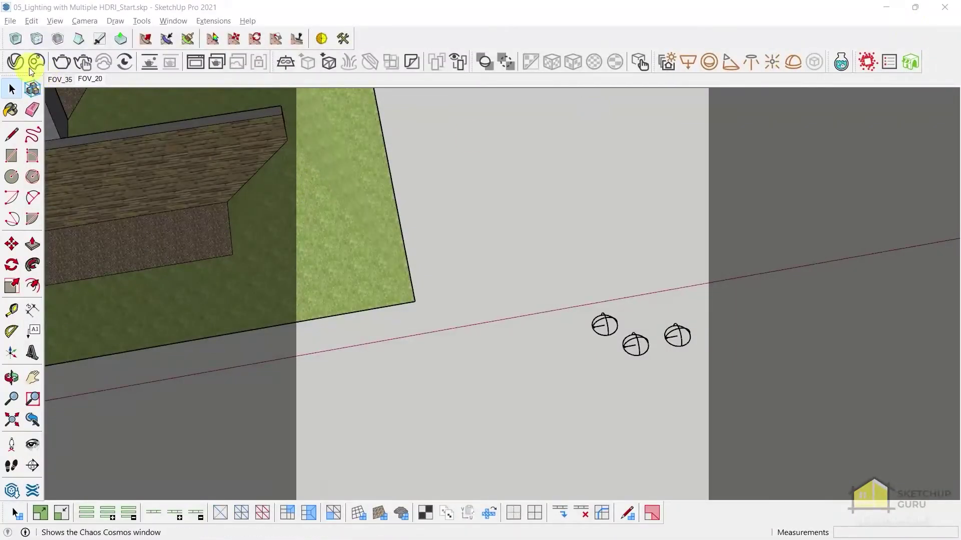
left_click(15, 62)
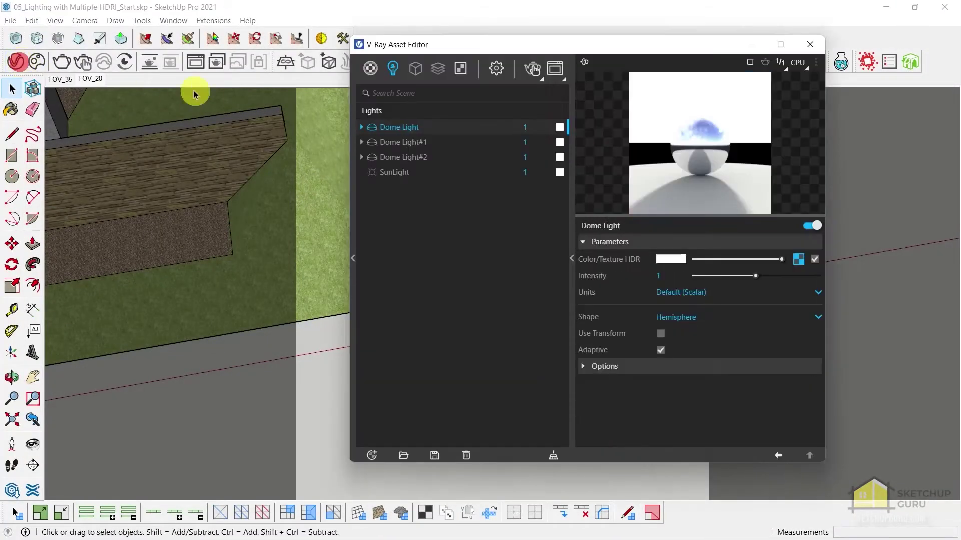
left_click(460, 68)
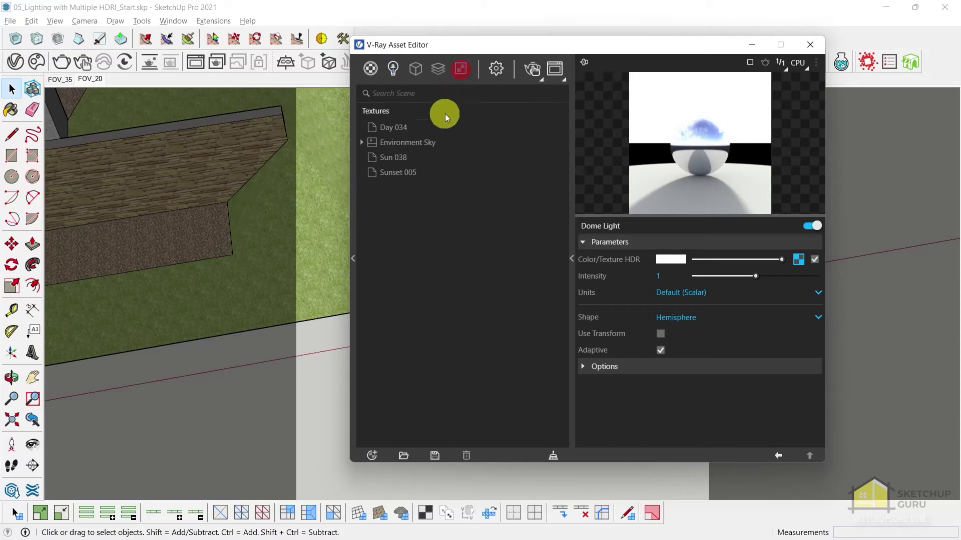
left_click(392, 129)
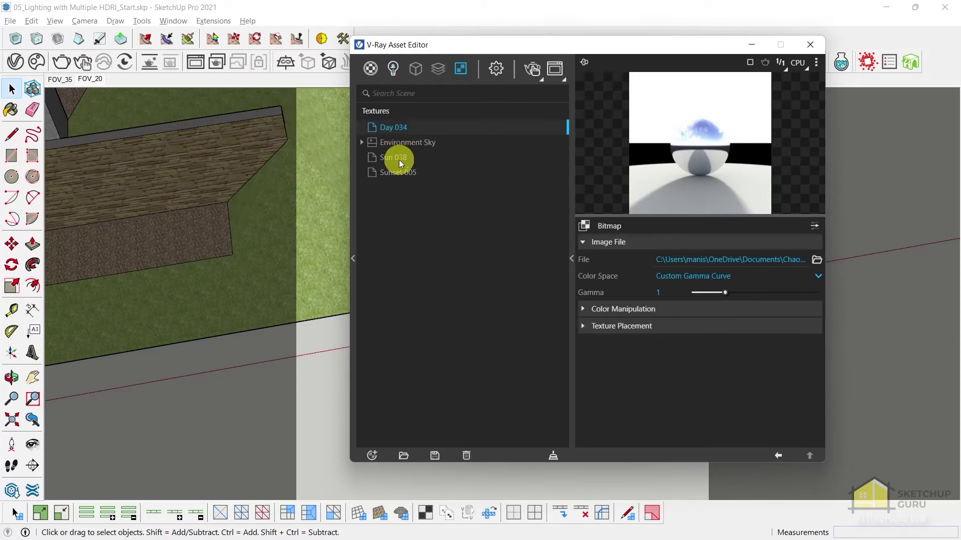
left_click(398, 160)
left_click(401, 167)
left_click(398, 127)
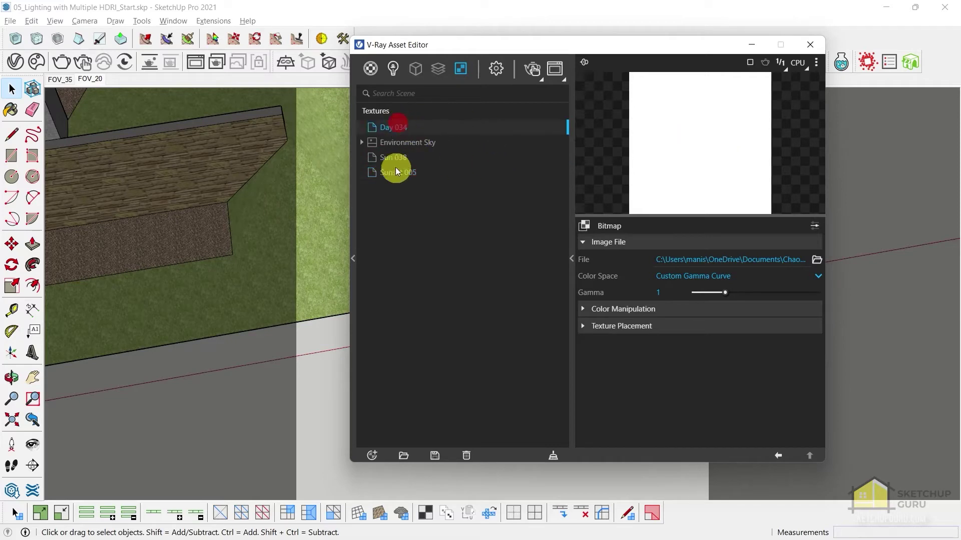
right_click(393, 128)
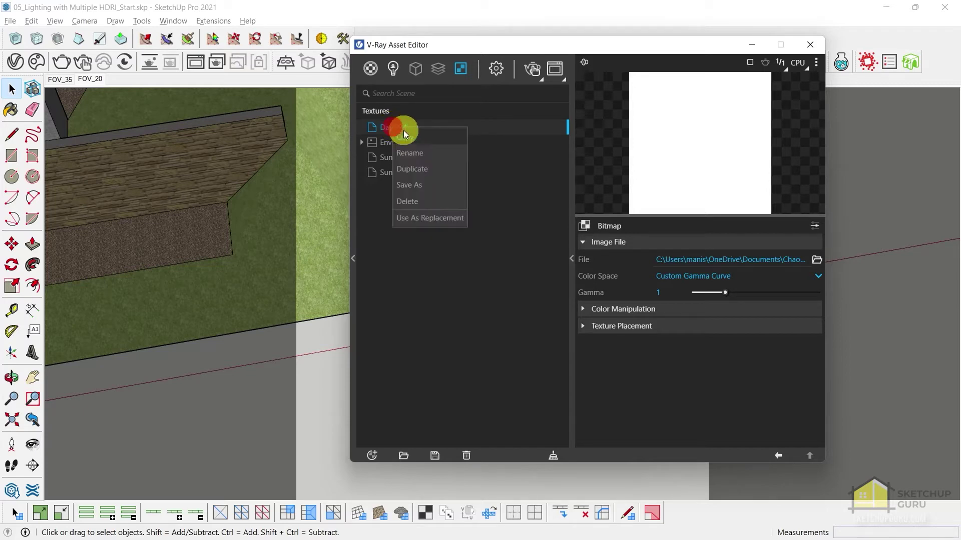
left_click(424, 137)
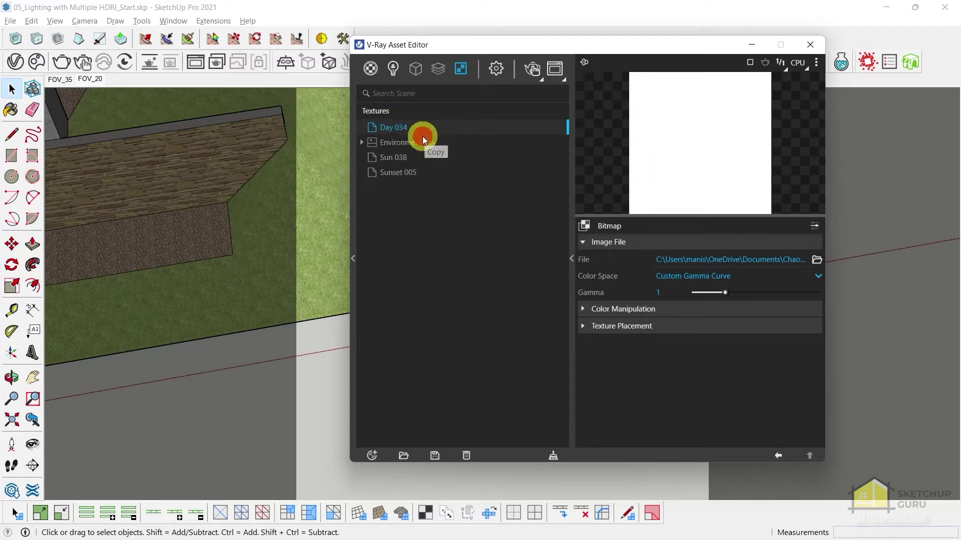
Paste Day 034 as an instance into the first Dome Light's HDR texture slot.
left_click(389, 70)
left_click(397, 130)
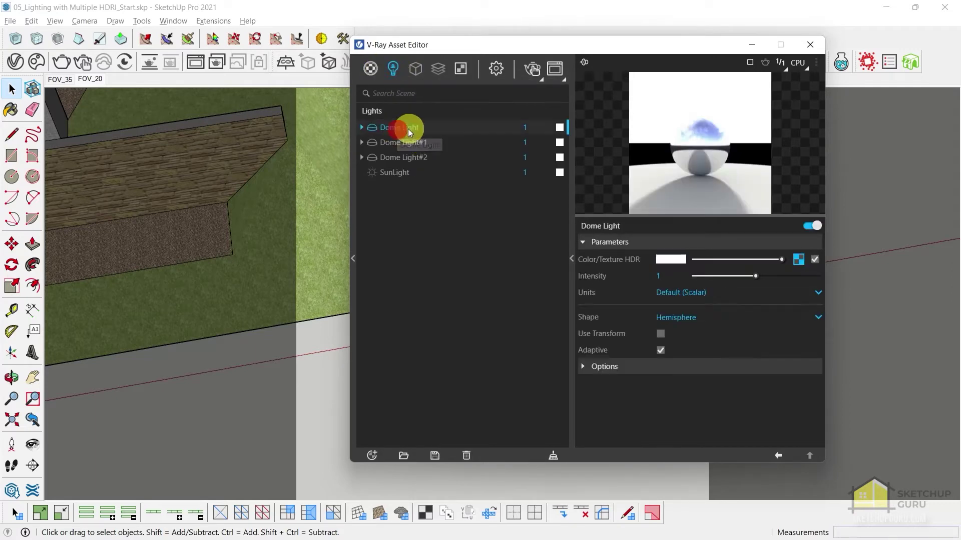
left_click_drag(532, 46, 414, 30)
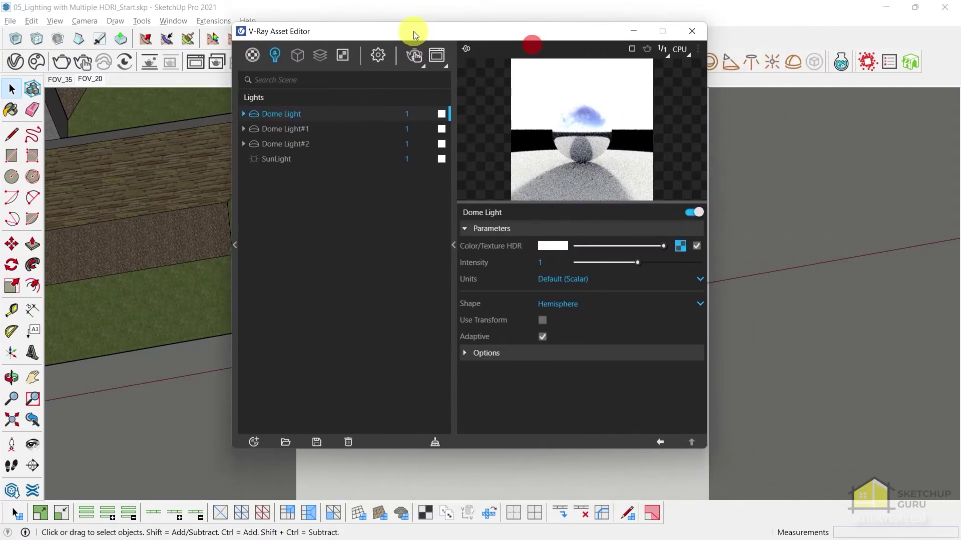
right_click(680, 245)
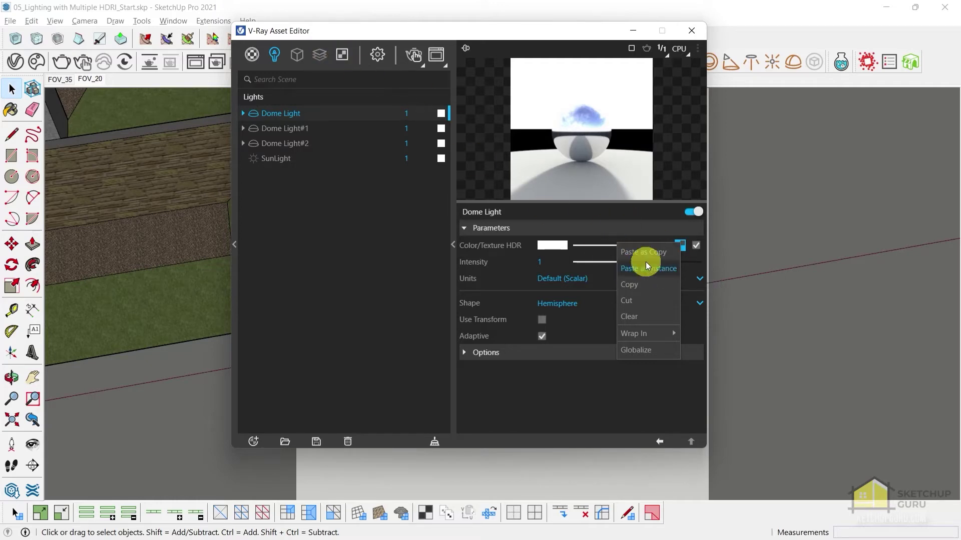
left_click(648, 269)
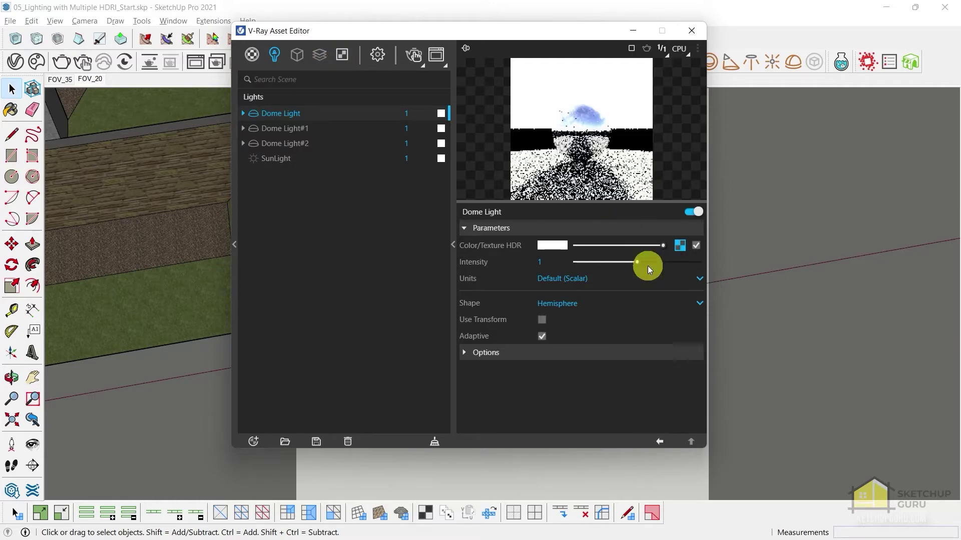
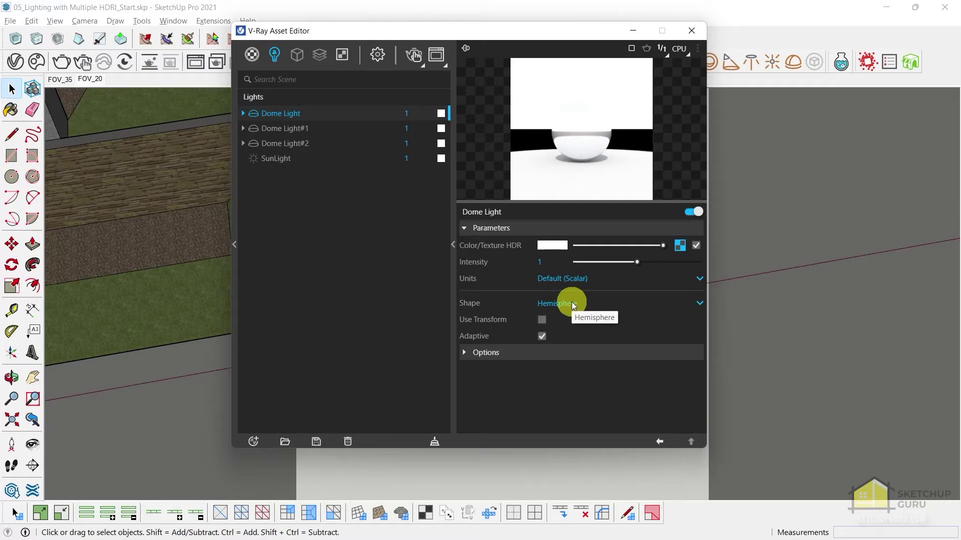
Make the first dome light a sphere and copy the Sun 038 texture.
left_click(563, 305)
left_click(565, 334)
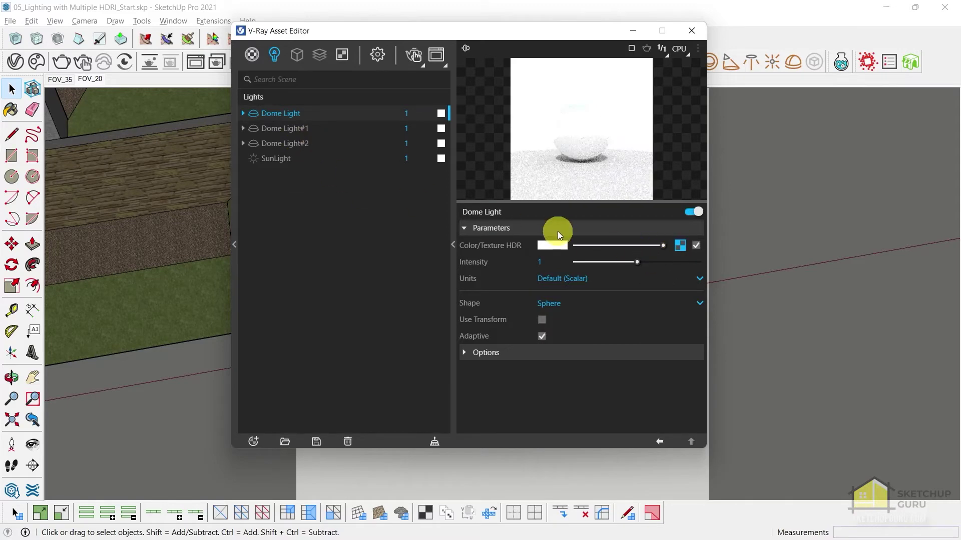
left_click(342, 54)
left_click(275, 143)
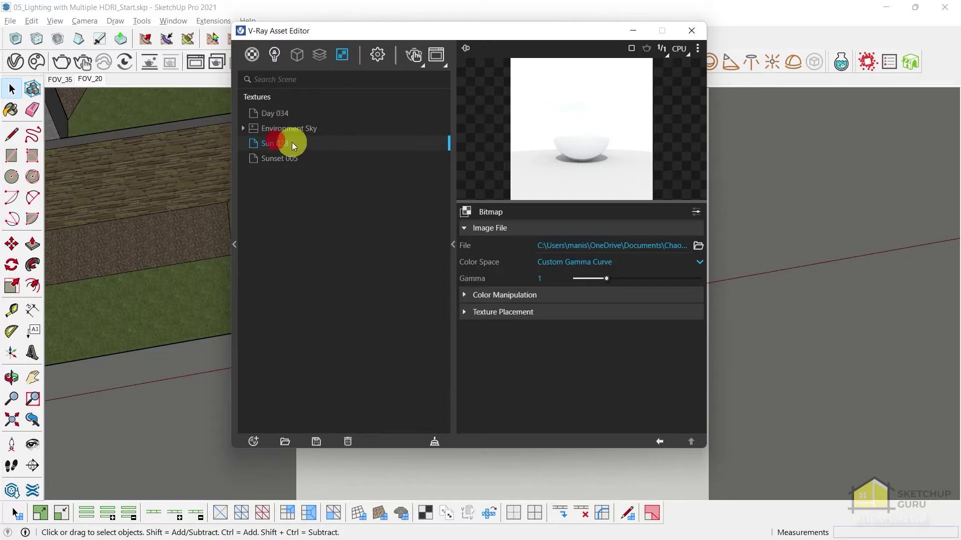
right_click(285, 141)
left_click(304, 151)
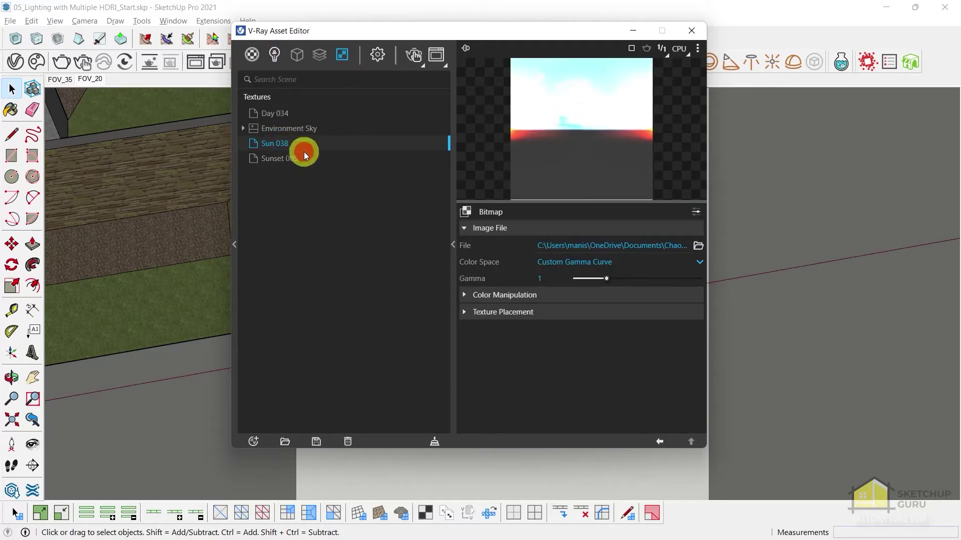
Rename the first dome light to Day 34.
left_click(272, 56)
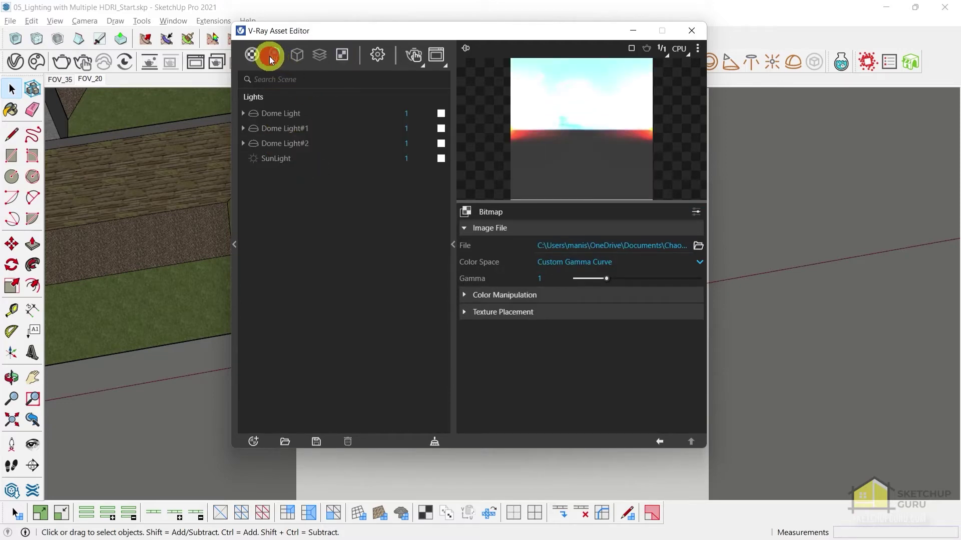
left_click(285, 114)
left_click(342, 54)
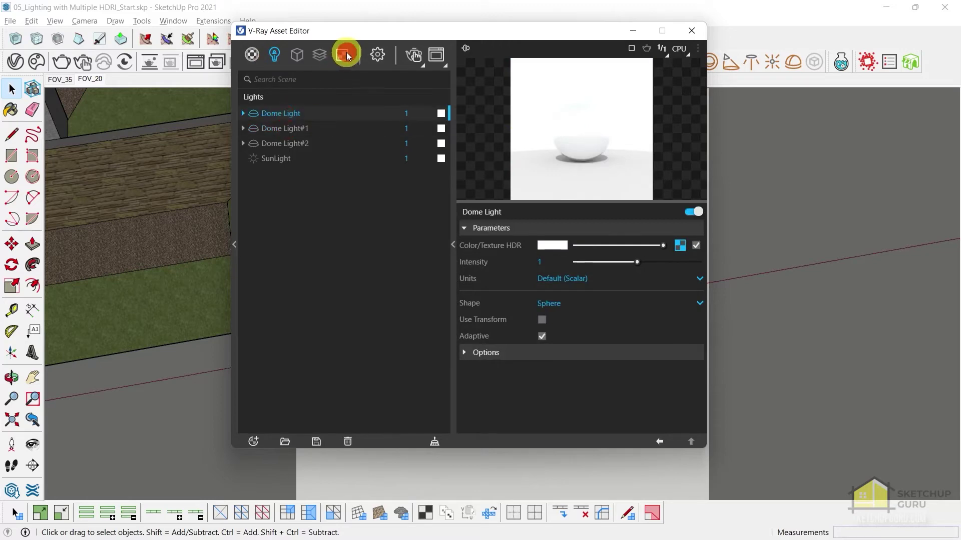
left_click(273, 54)
left_click(286, 114)
right_click(286, 115)
left_click(311, 139)
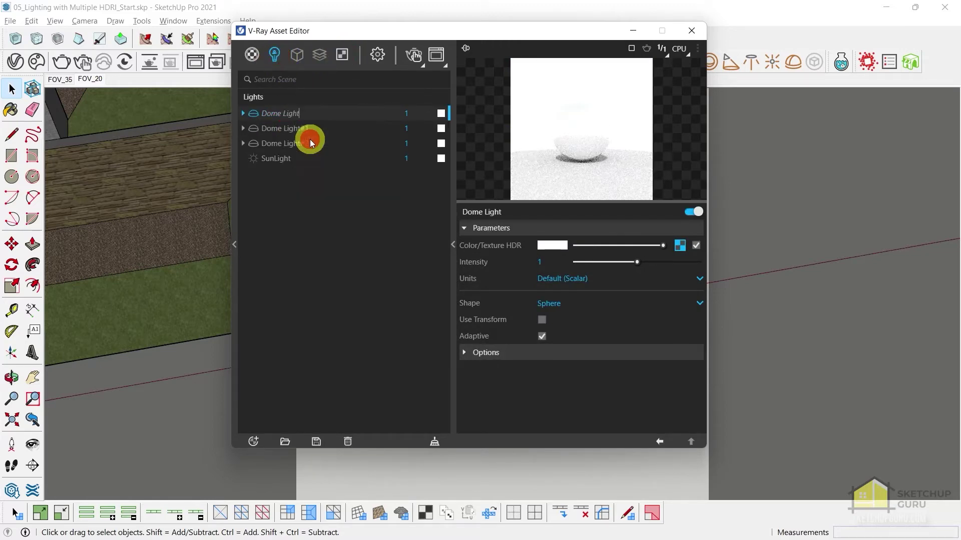
key("ctrl+a")
type("Day 34")
key("Return")
left_click(344, 55)
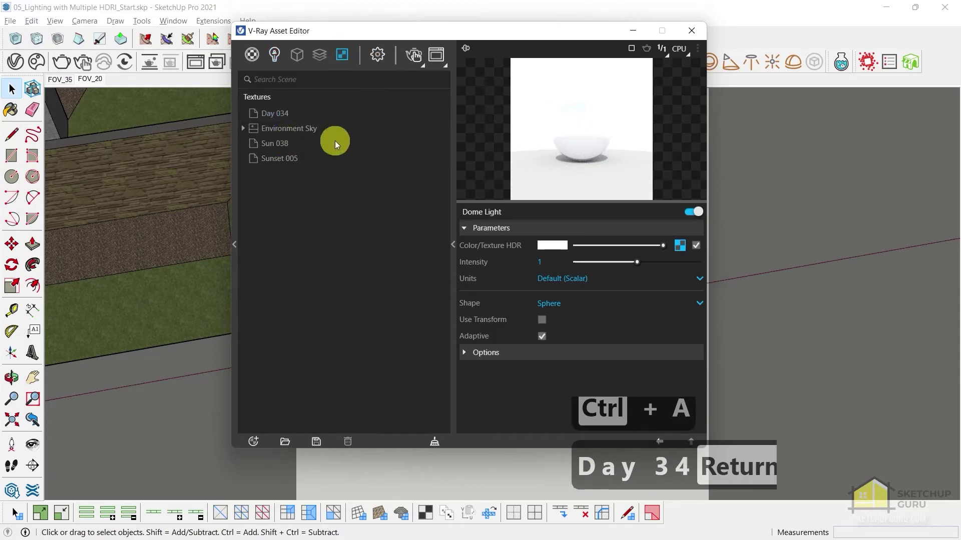
Paste the copied Sun 038 texture as an instance on the second dome light, shaped as a sphere.
left_click(273, 54)
left_click(276, 129)
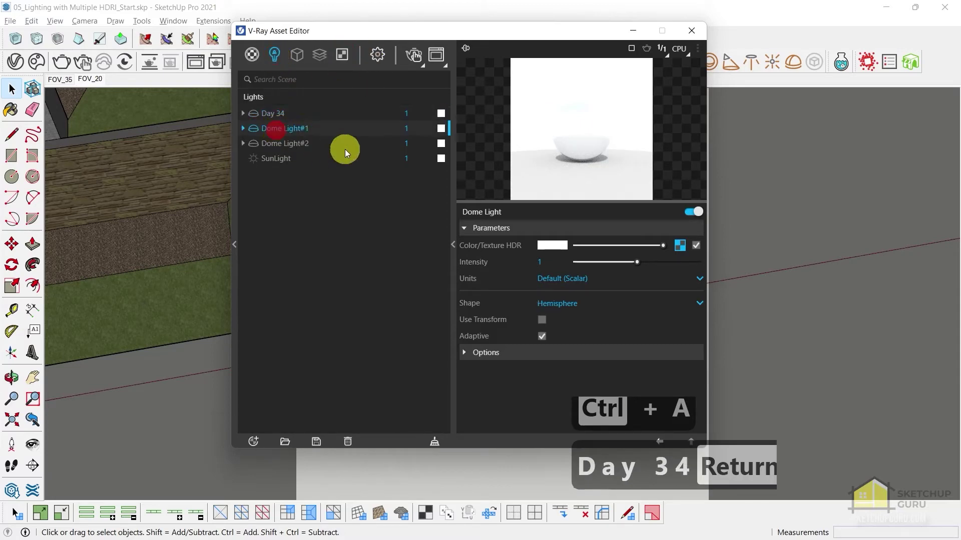
right_click(680, 245)
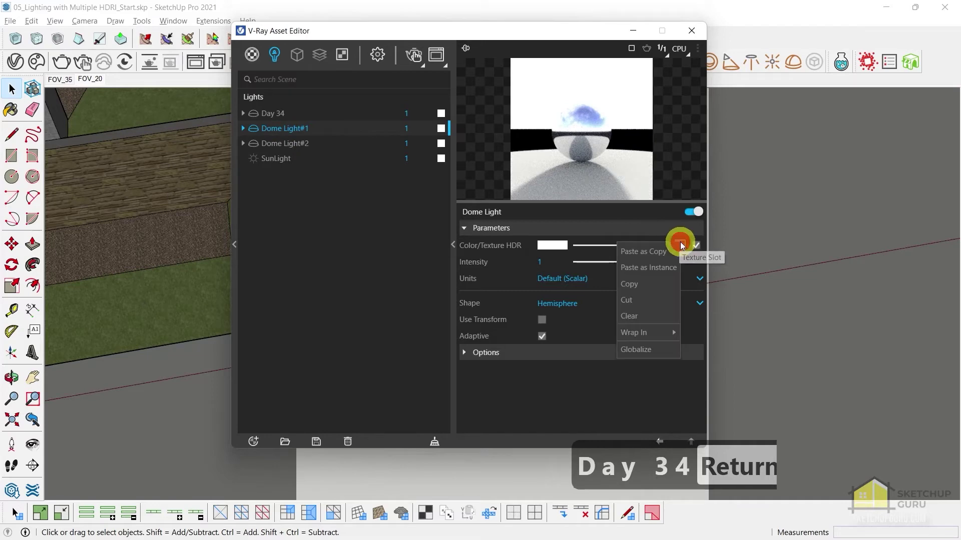
left_click(653, 265)
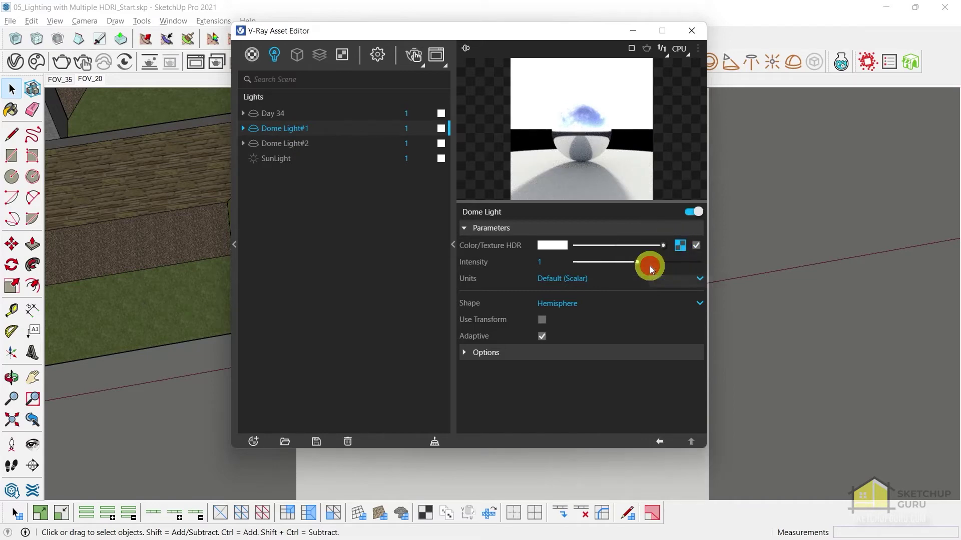
left_click(557, 303)
left_click(552, 336)
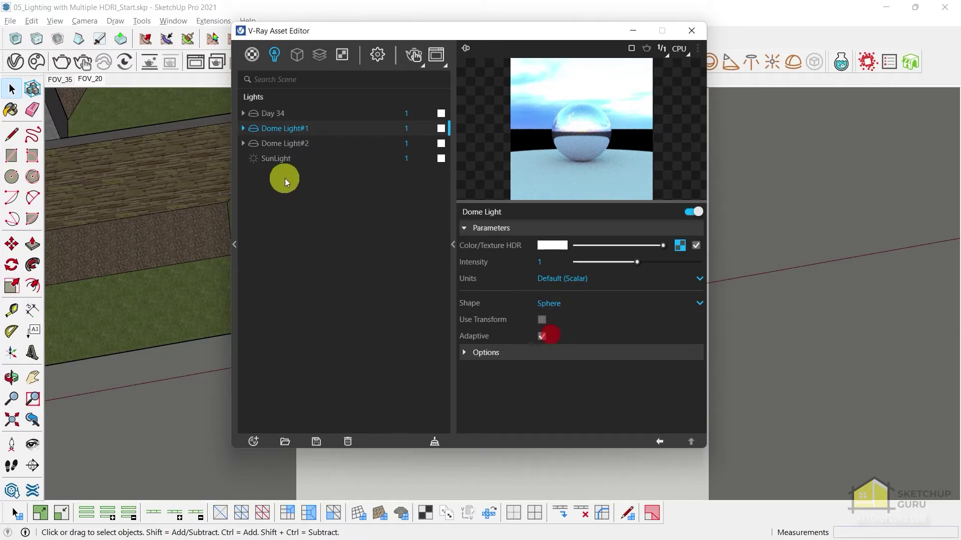
Rename Dome Light#1 to Sun 38.
right_click(284, 130)
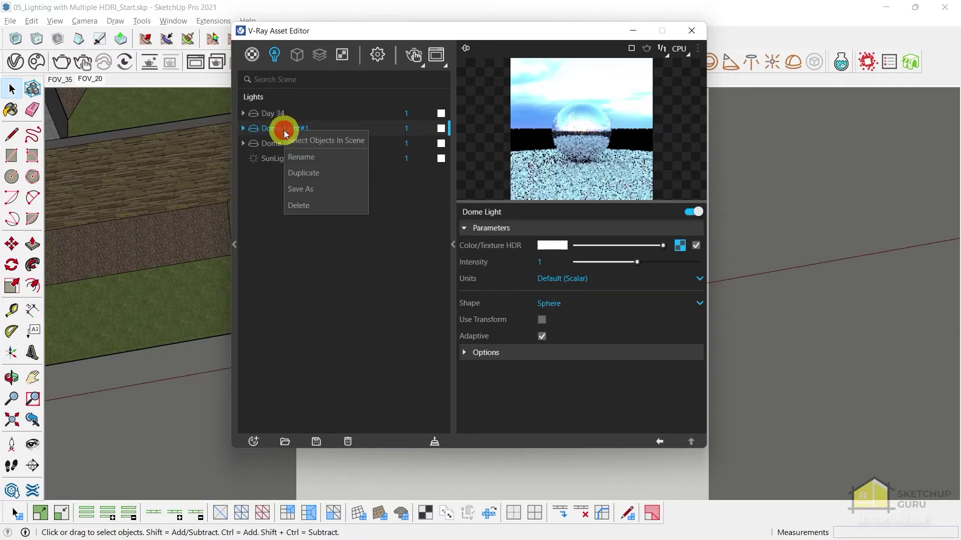
left_click(342, 54)
left_click(275, 54)
right_click(289, 131)
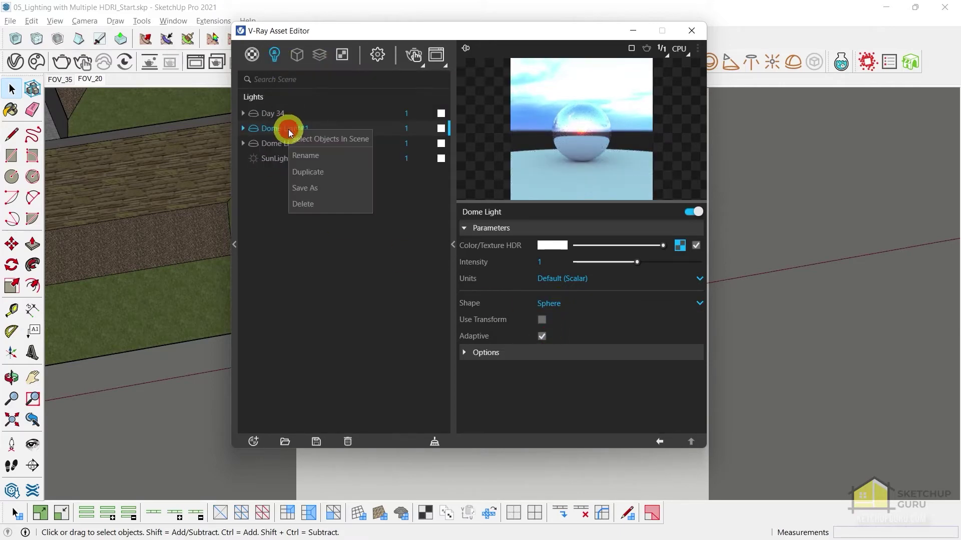
left_click(312, 160)
key("ctrl+z")
key("ctrl+a")
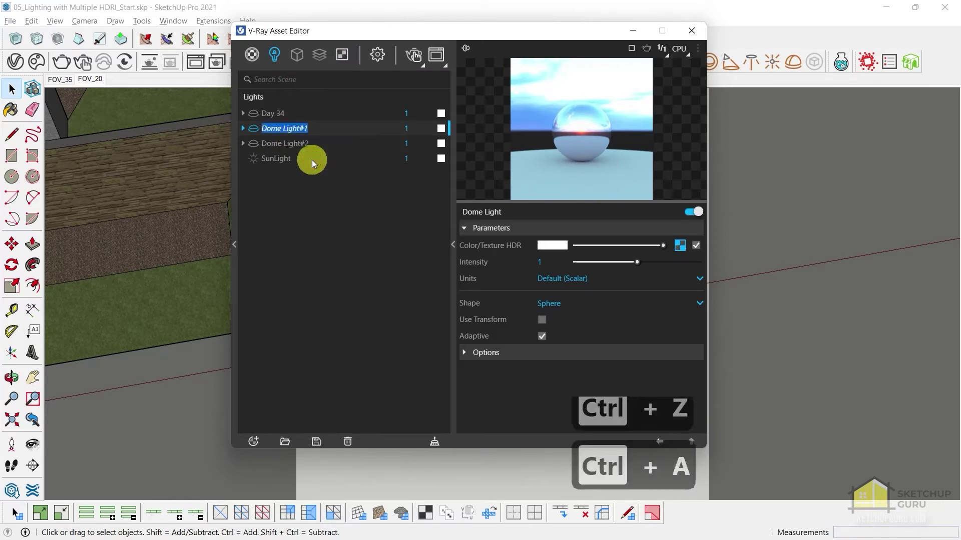
type("Sun 38")
key("Return")
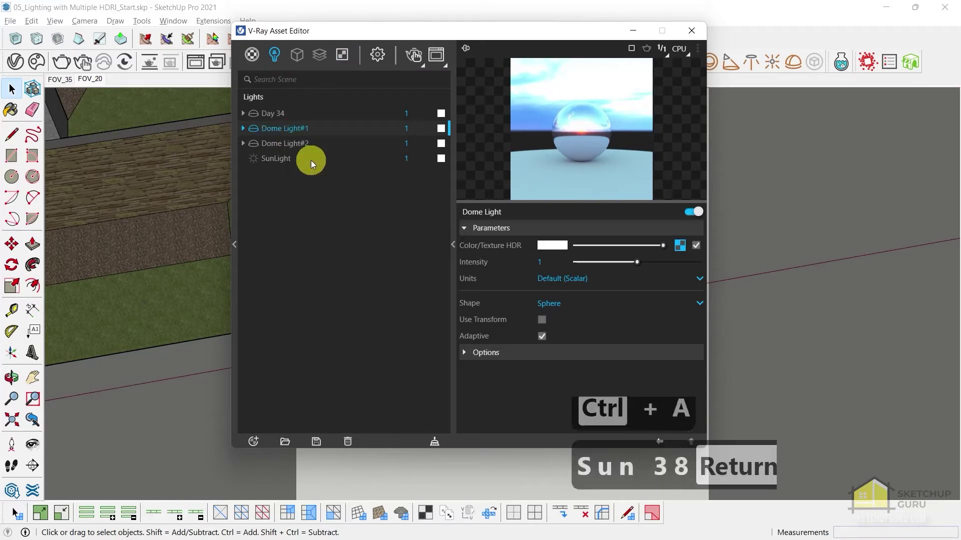
Copy the Sunset 005 texture and paste it as an instance on the third dome light.
left_click(341, 54)
left_click(285, 158)
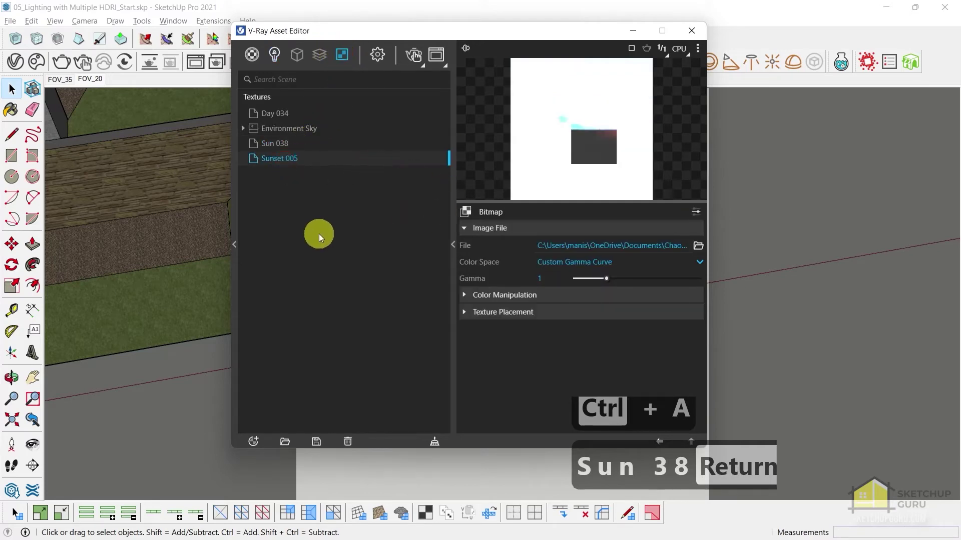
right_click(277, 157)
left_click(287, 164)
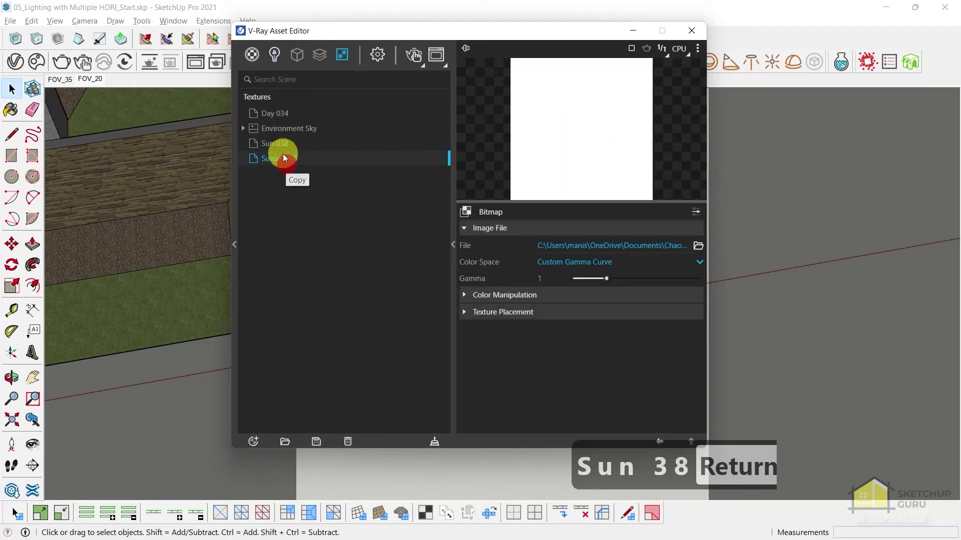
left_click(274, 54)
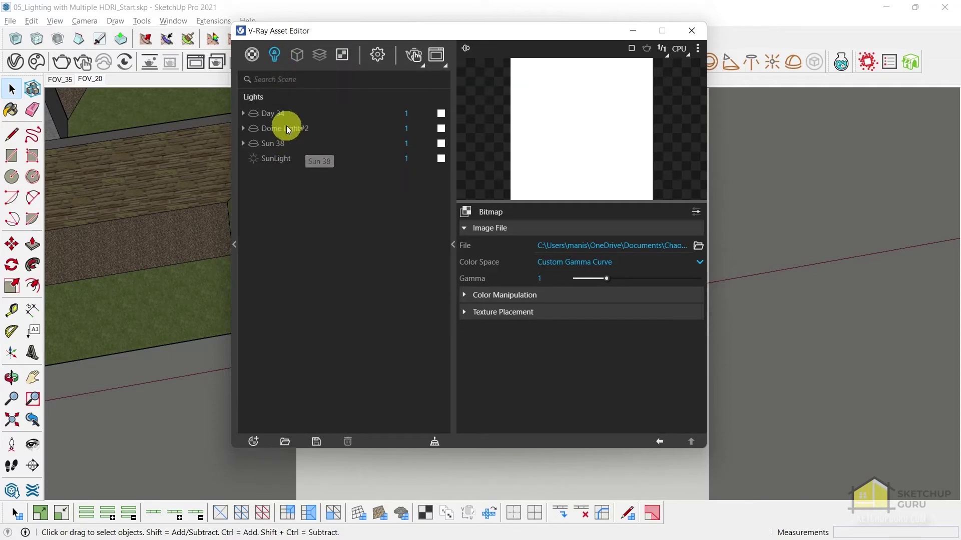
left_click(280, 129)
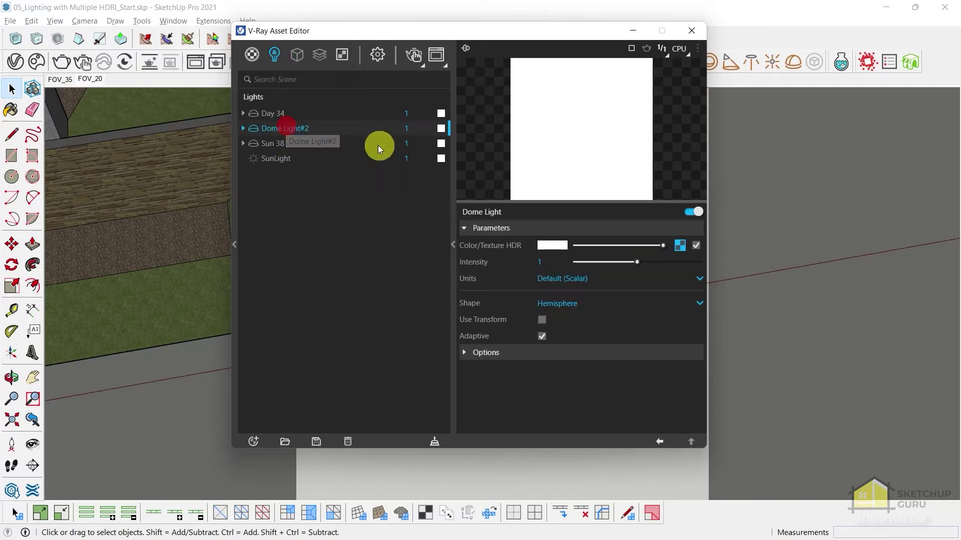
right_click(679, 247)
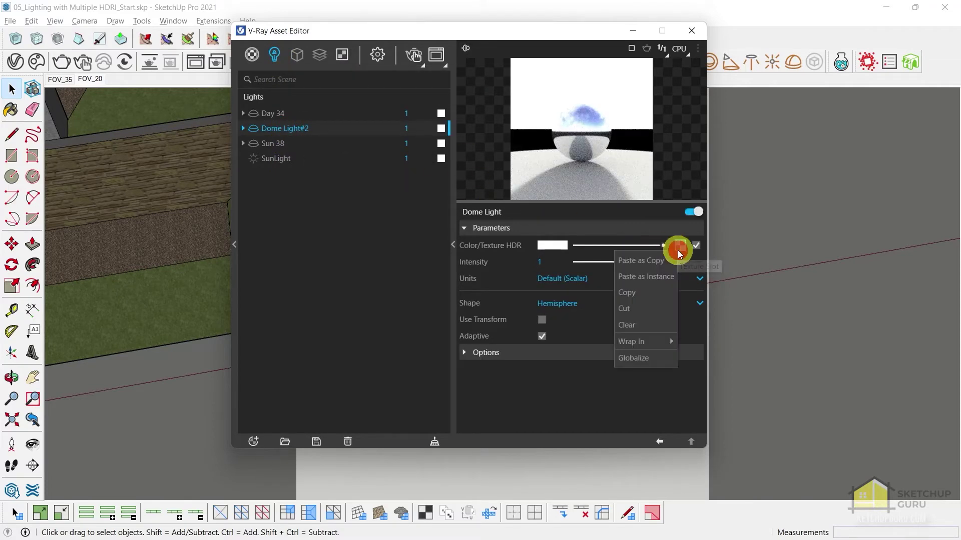
left_click(659, 278)
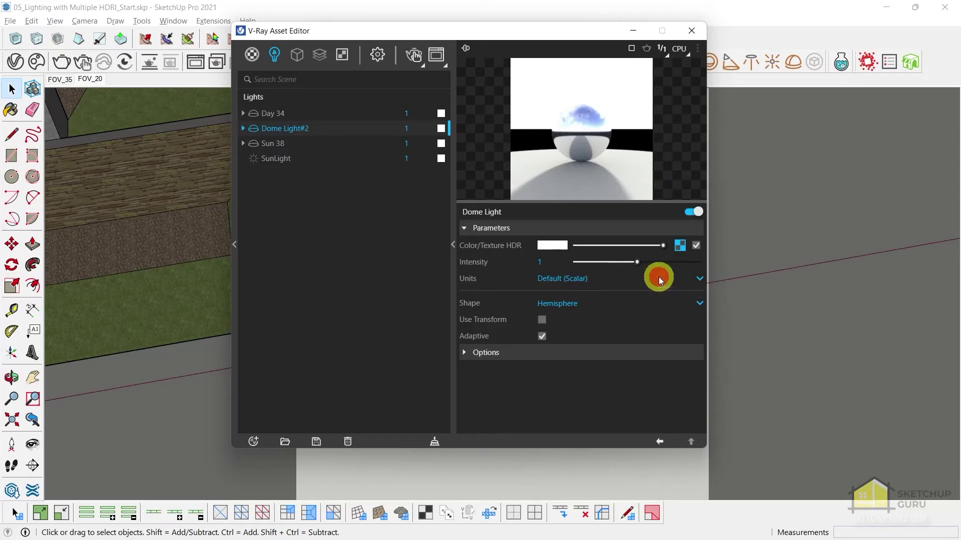
Rename Dome Light#2 to Sunset 05, correcting the name, and choose the Sphere shape.
right_click(296, 126)
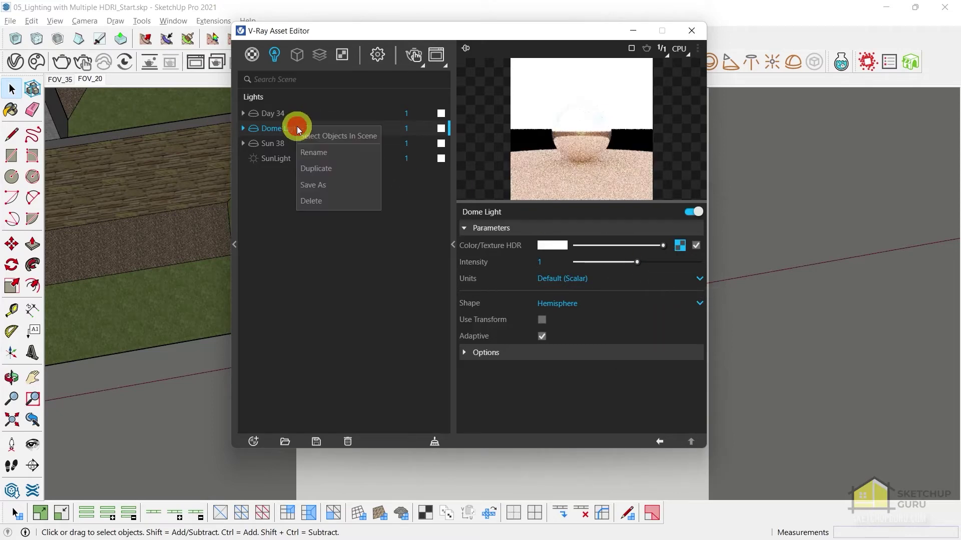
left_click(319, 155)
key("ctrl+a")
key("ctrl+v")
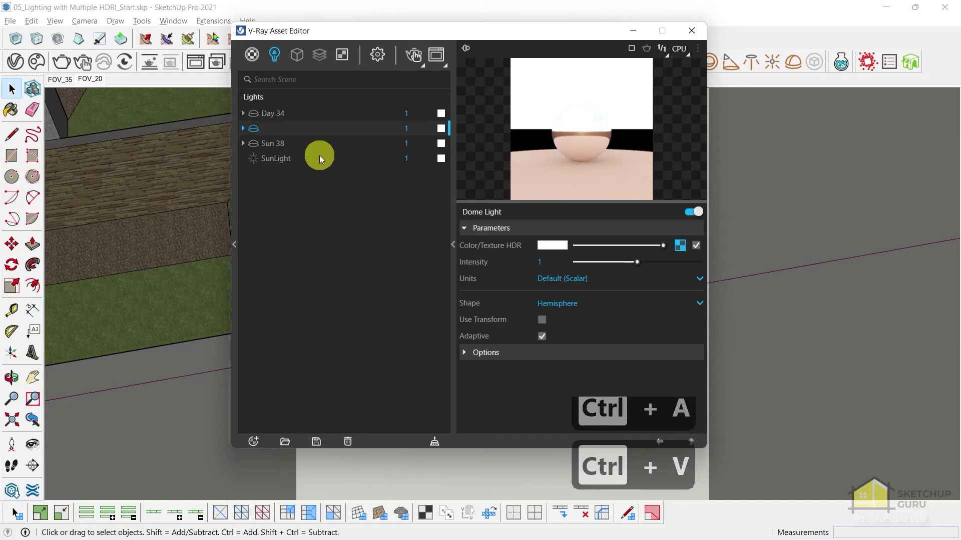
type("Sunset 0")
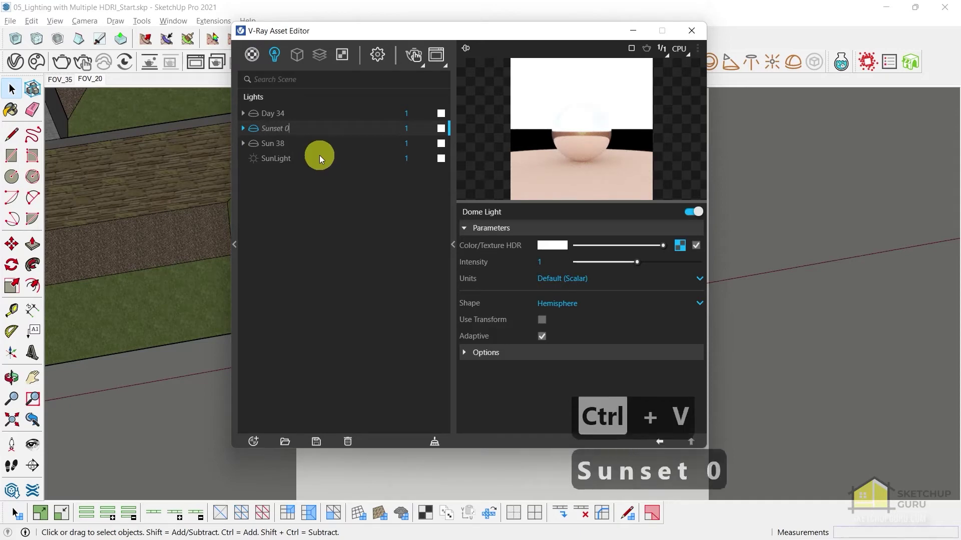
type("05")
key("Return")
right_click(295, 129)
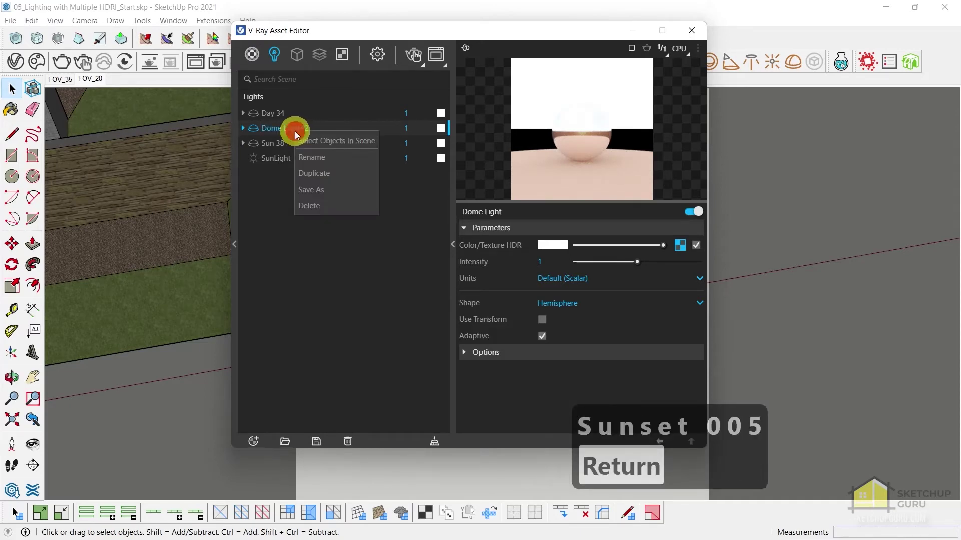
left_click(324, 158)
key("ctrl+a")
type("S")
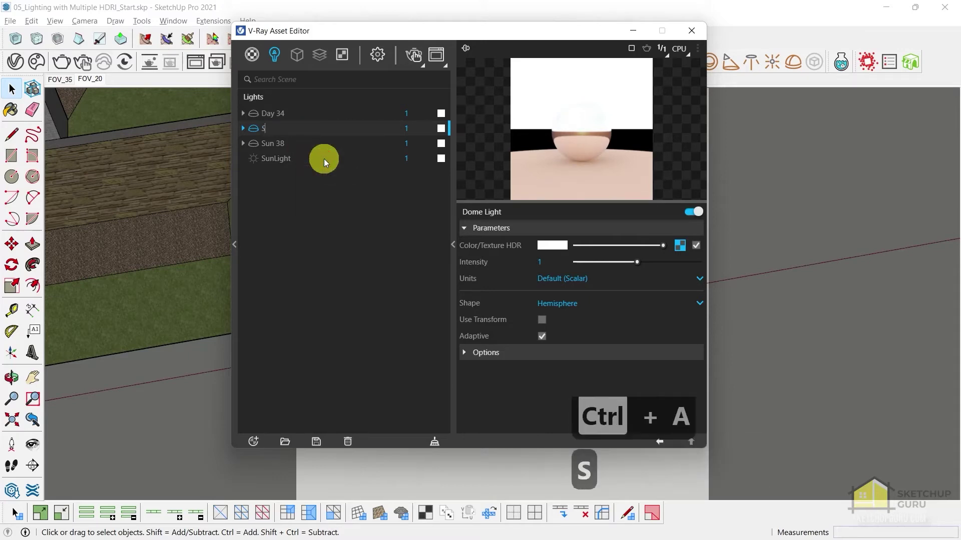
type("unset 05")
key("Return")
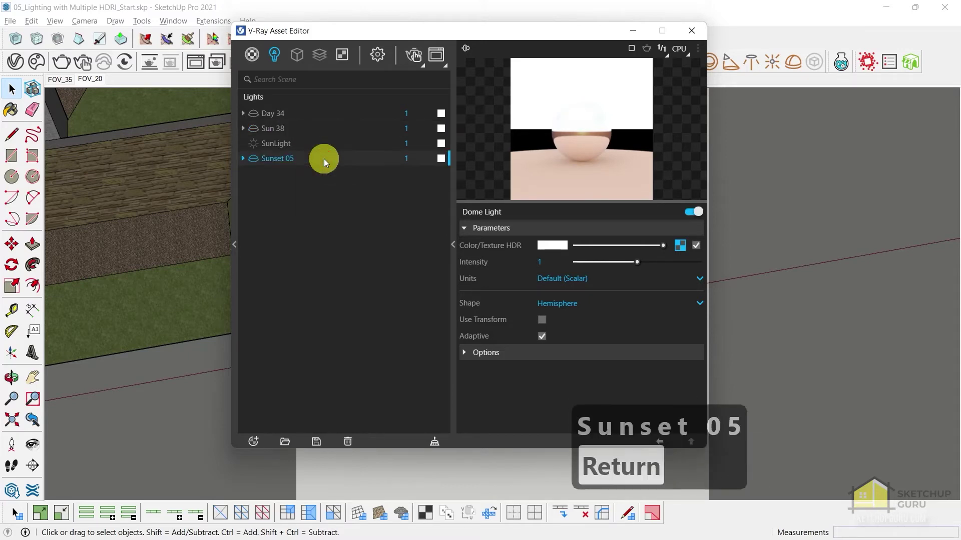
left_click(548, 304)
left_click(553, 335)
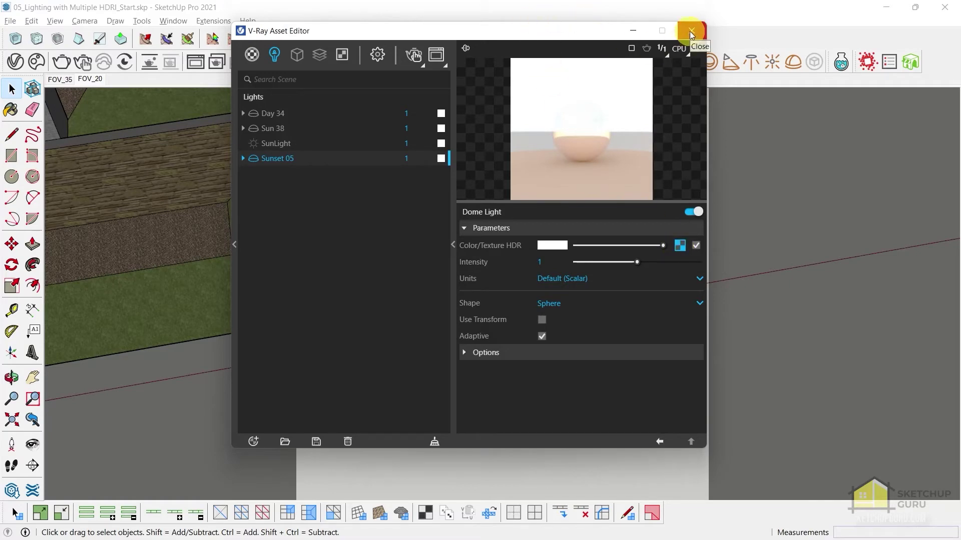
left_click(378, 55)
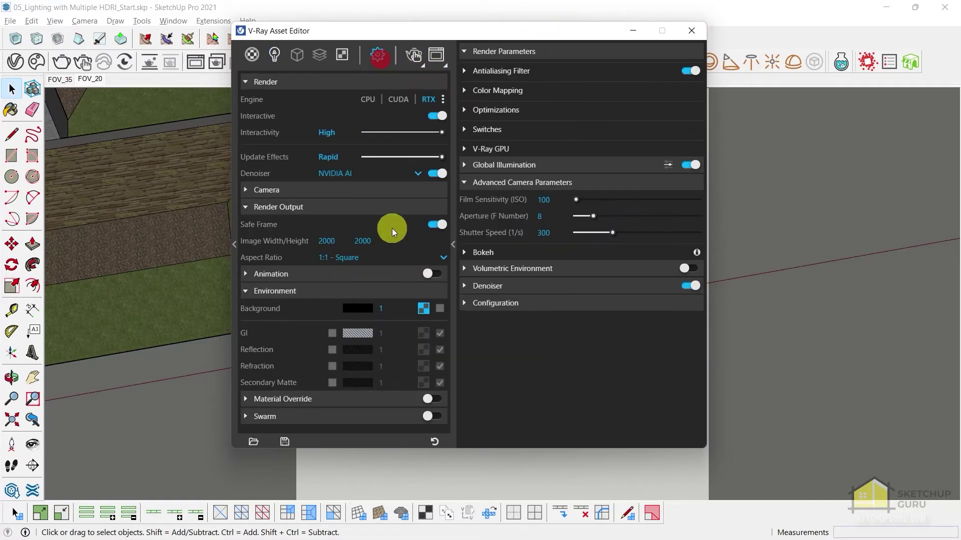
left_click(275, 55)
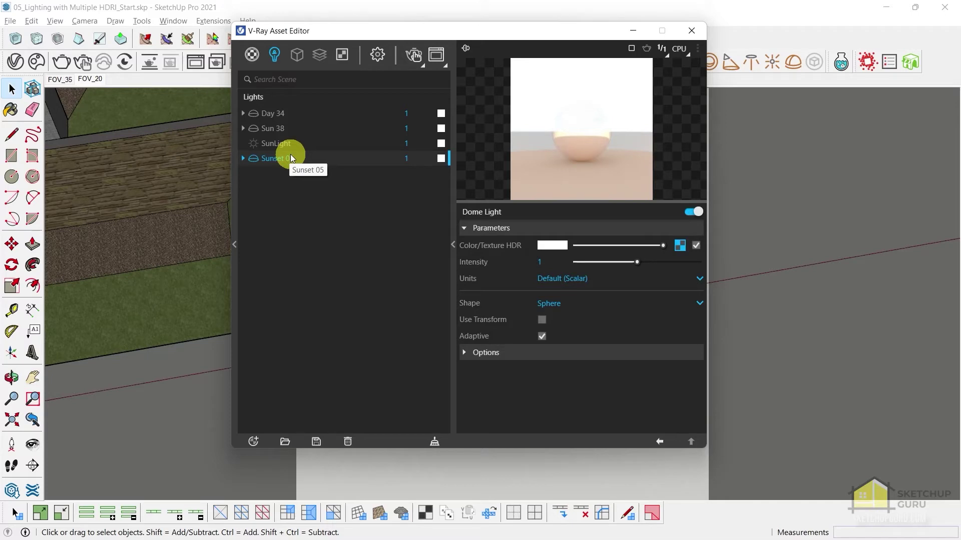
Create a Light Mix render element from the Render Elements menu.
right_click(319, 58)
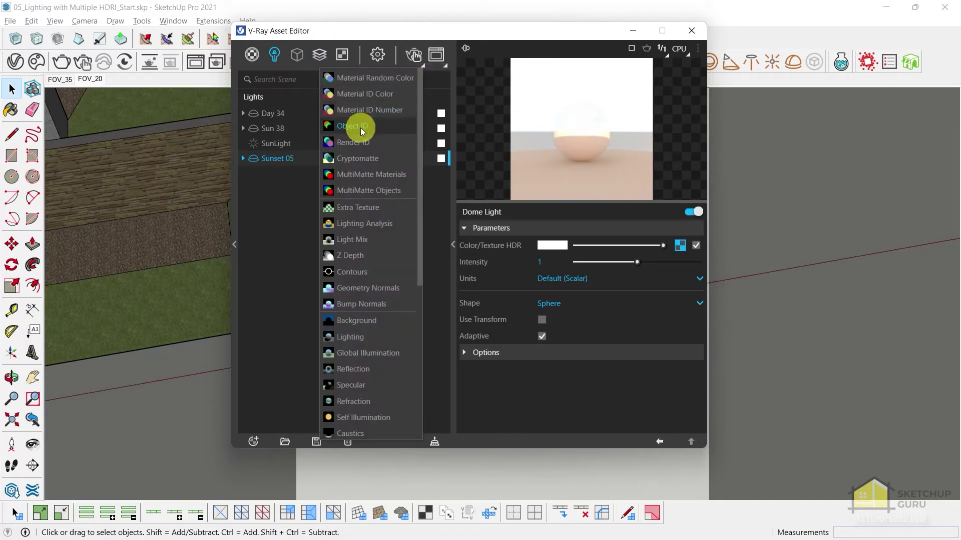
left_click(358, 241)
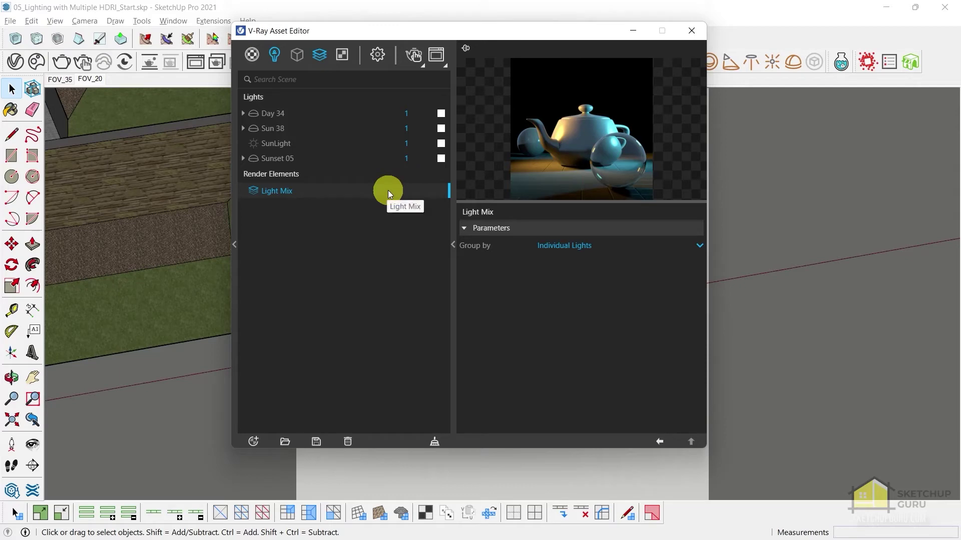
With render settings shown, switch to the FOV_20 scene and start the interactive render.
left_click(380, 55)
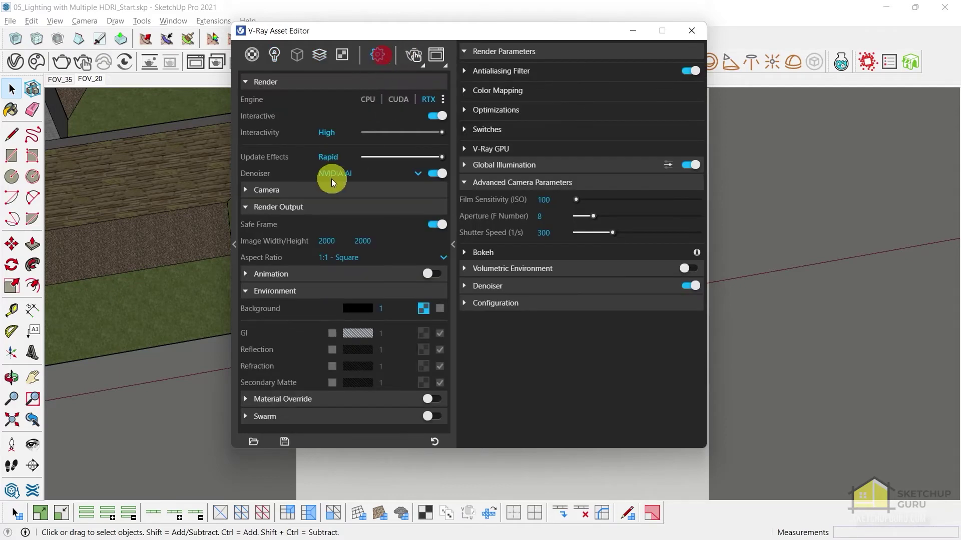
mouse_move(294, 30)
left_mouse_down()
mouse_move(488, 96)
mouse_move(471, 101)
left_mouse_up()
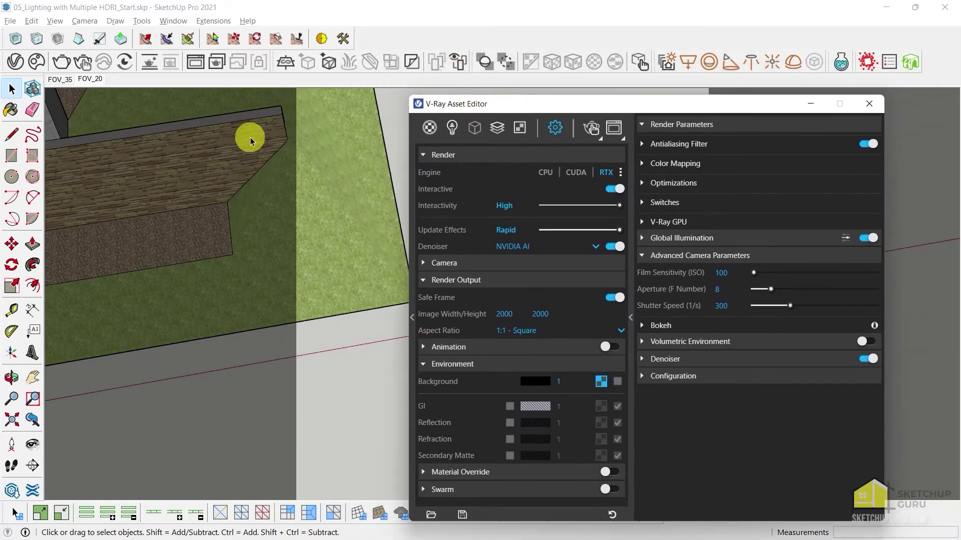
left_click(90, 79)
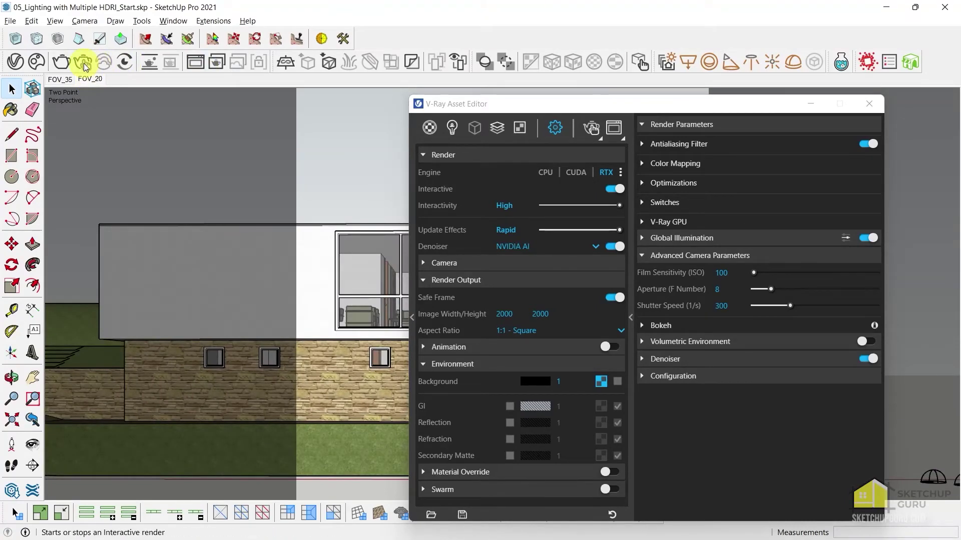
left_click(83, 63)
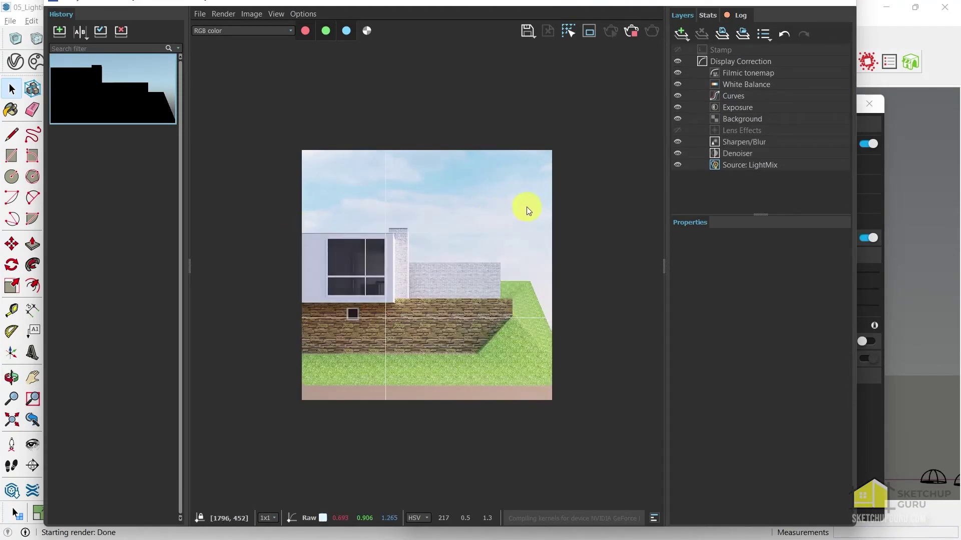
scroll(530, 207, "up", 3)
scroll(470, 231, "down", 3)
scroll(389, 288, "up", 5)
scroll(378, 288, "down", 5)
scroll(452, 298, "up", 3)
scroll(452, 298, "down", 3)
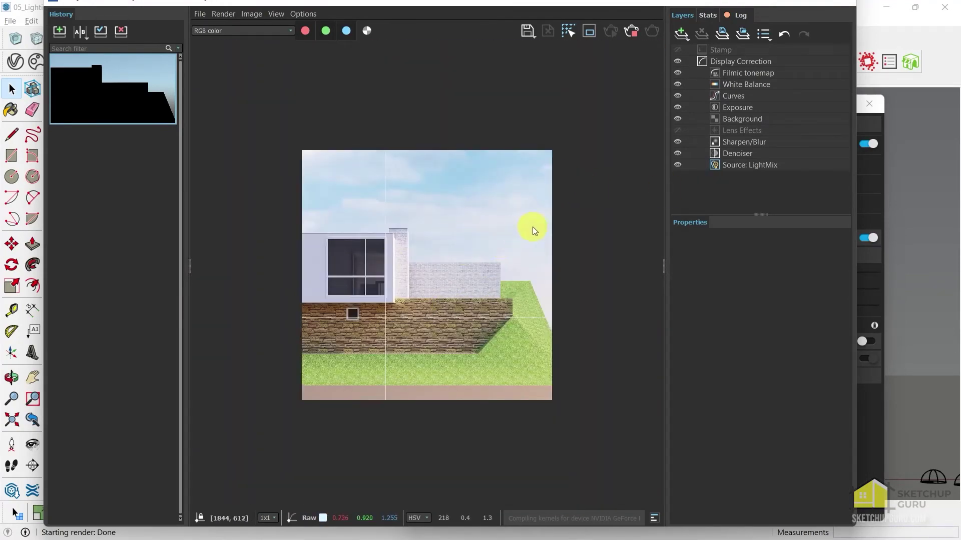
In LightMix, disable all contributions and re-enable Day 34 at 0.414.
left_click(742, 168)
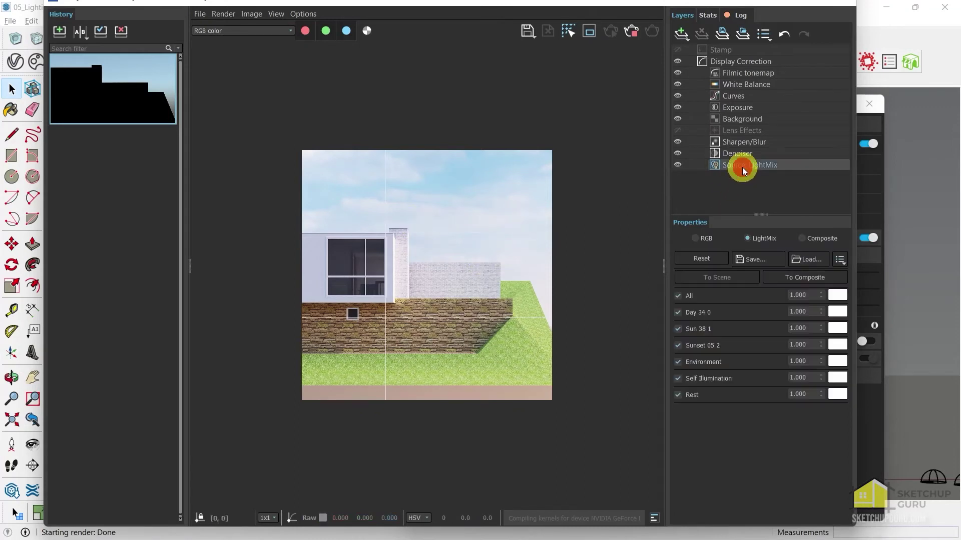
left_click(679, 296)
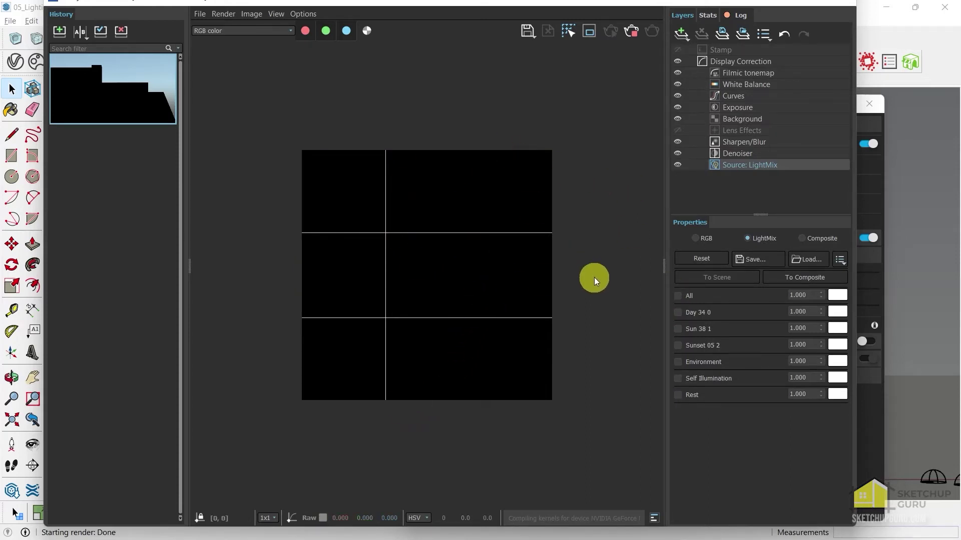
left_click(678, 312)
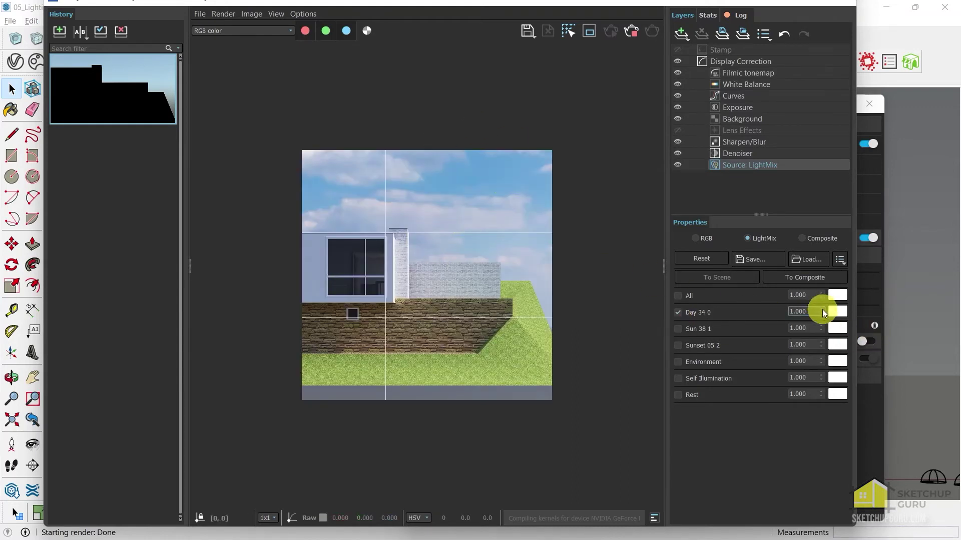
left_click_drag(821, 308, 824, 409)
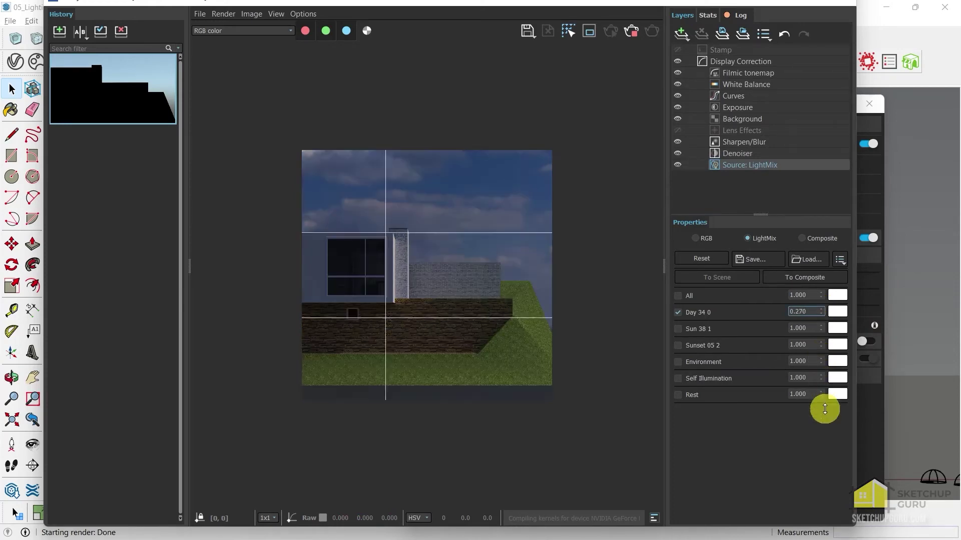
left_click_drag(824, 409, 823, 377)
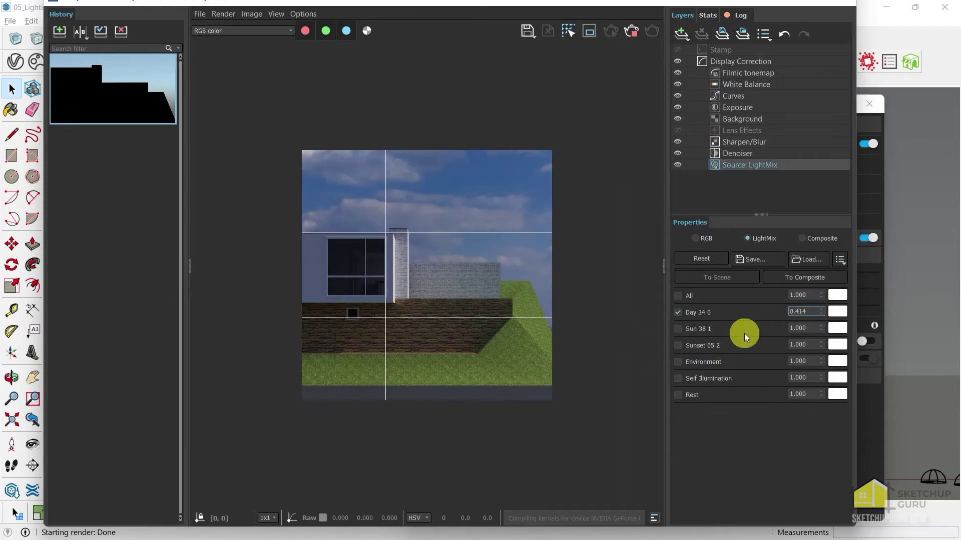
Enable Sun 38 at 1.254 and Sunset 05 at 0.666.
left_click(679, 330)
left_click(679, 330)
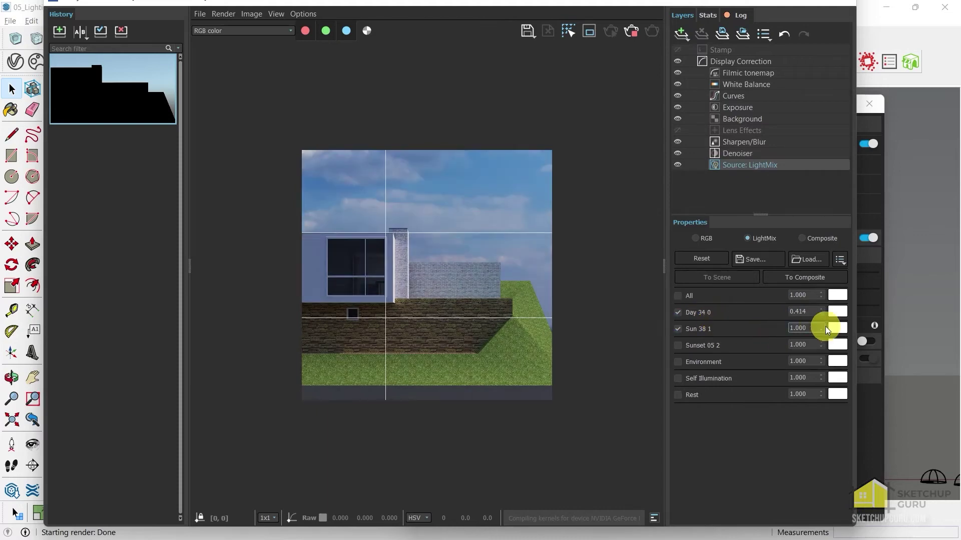
left_click_drag(820, 330, 821, 254)
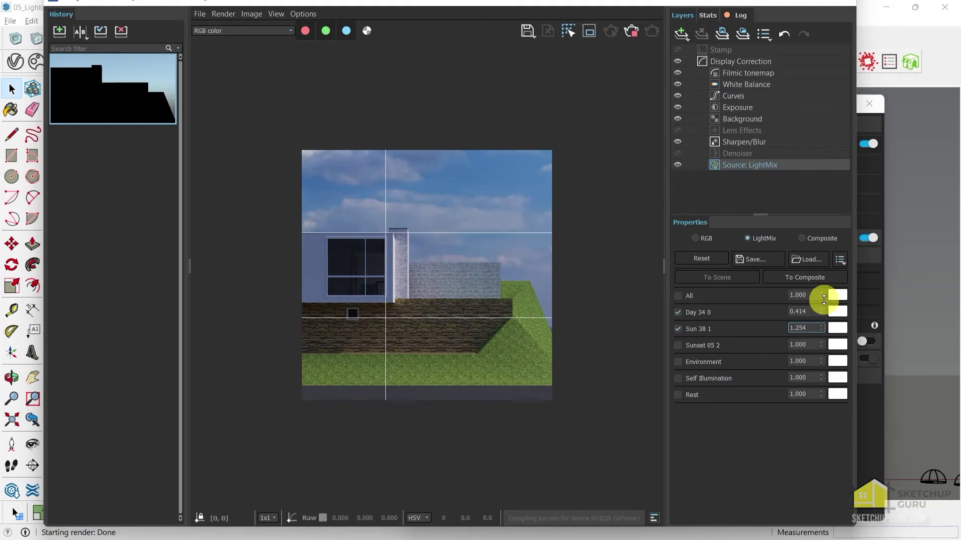
left_click(677, 346)
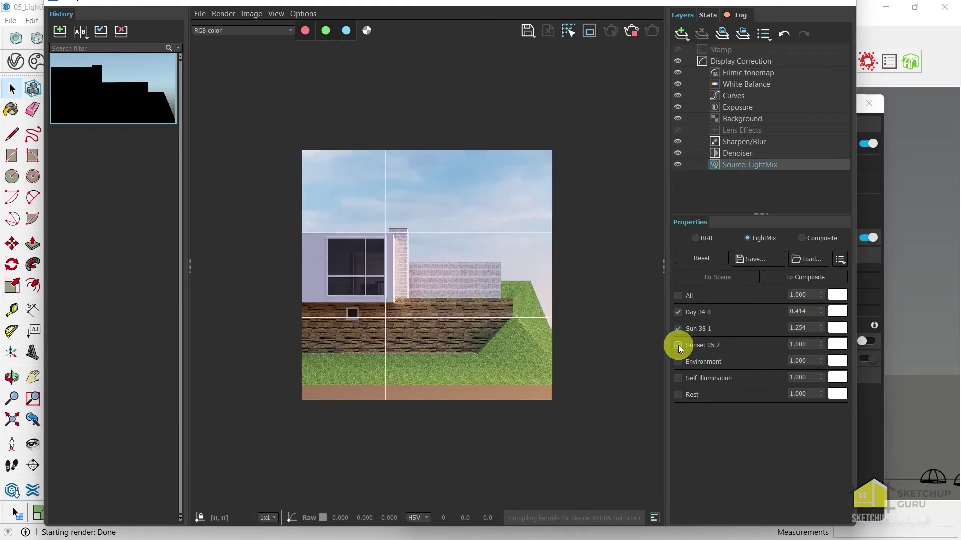
left_click(678, 346)
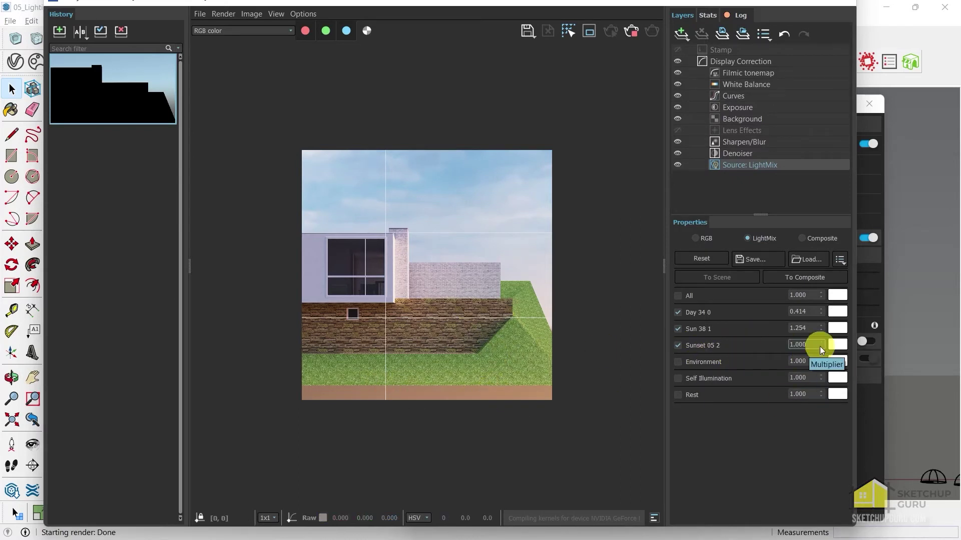
left_click_drag(818, 343, 821, 429)
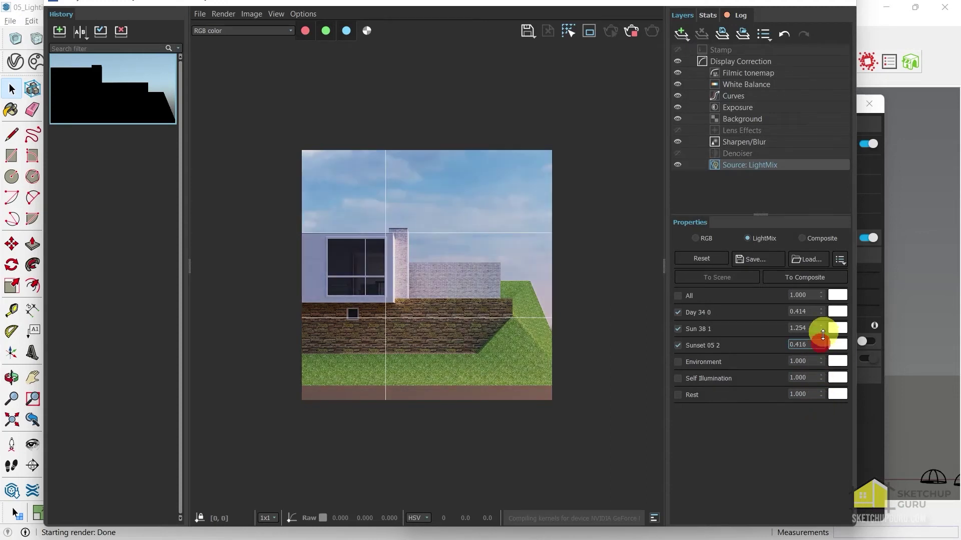
left_click_drag(820, 343, 828, 305)
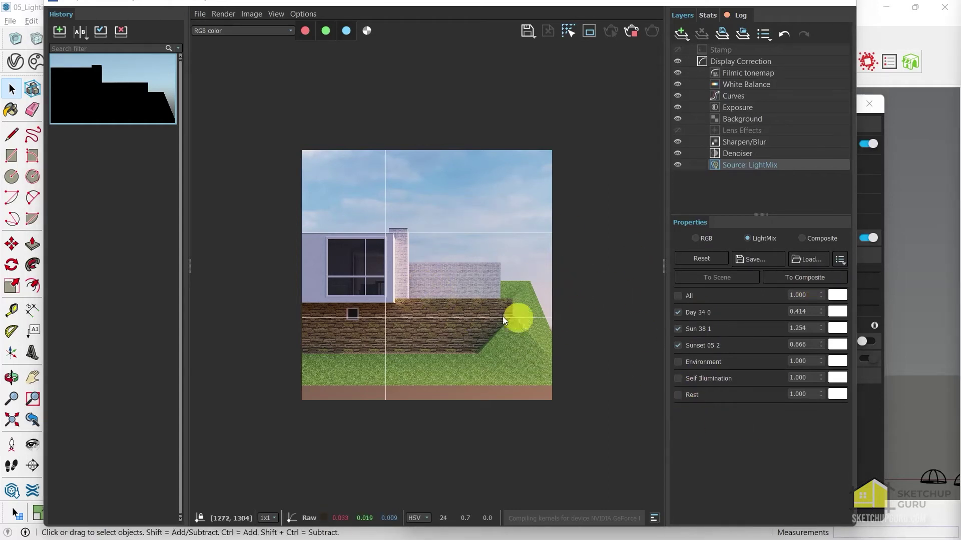
Tint the Sun 38 light orange.
left_click(838, 329)
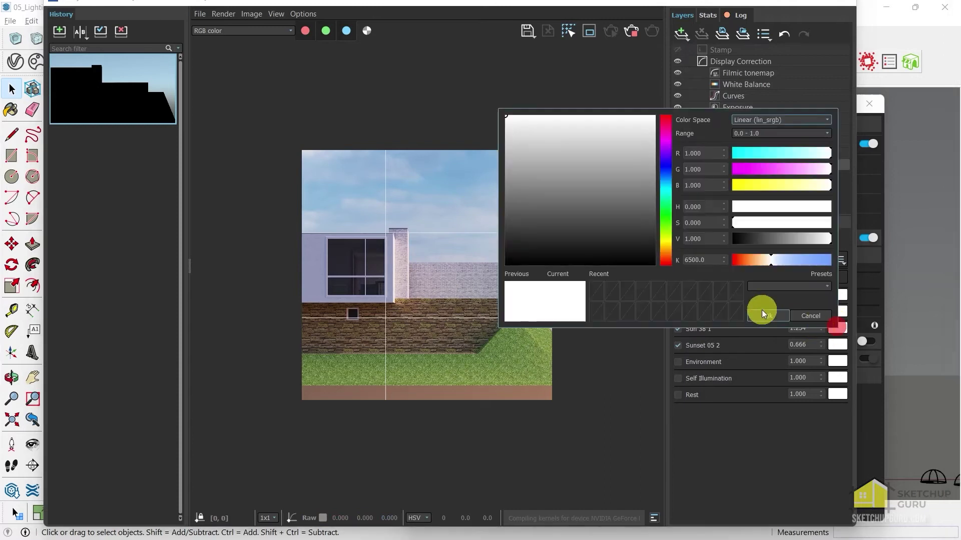
mouse_move(767, 261)
left_mouse_down()
mouse_move(745, 259)
mouse_move(754, 259)
left_mouse_up()
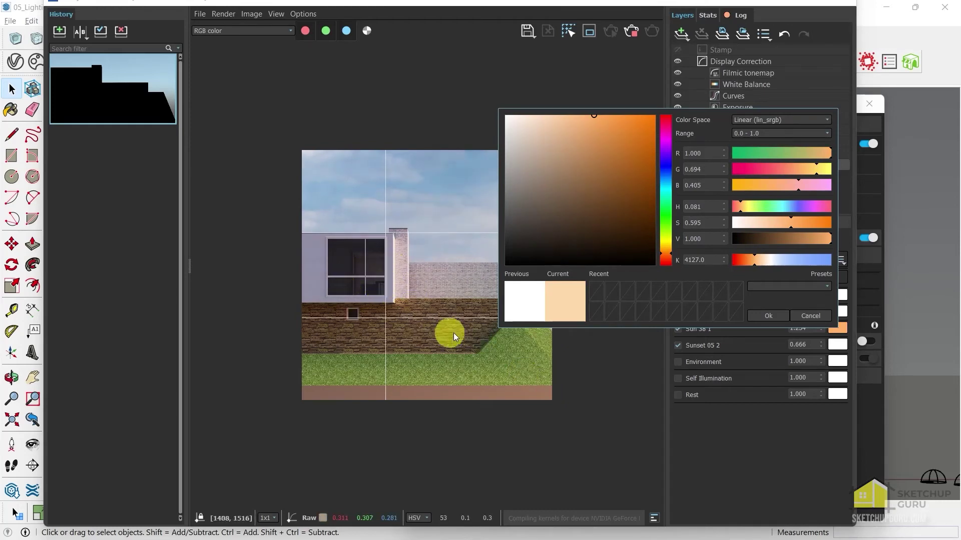
left_click(766, 315)
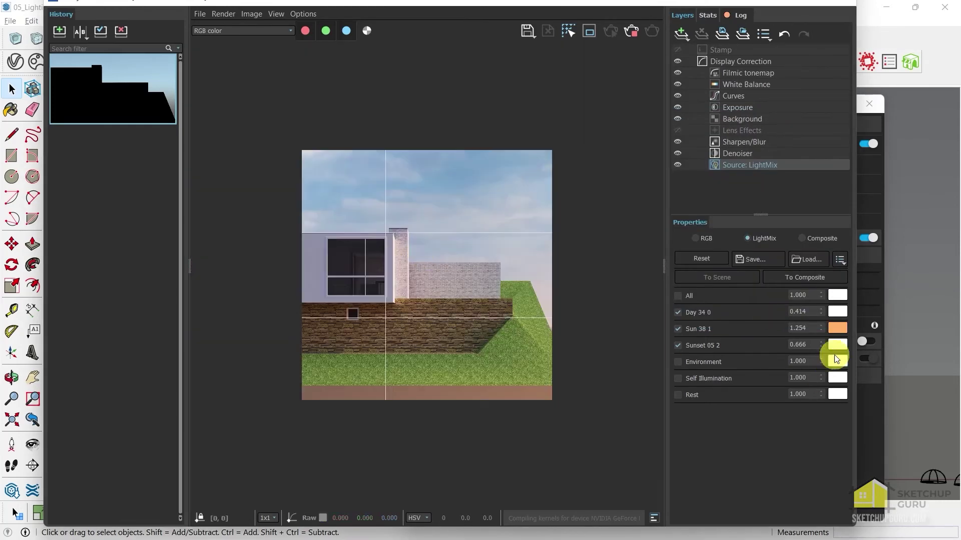
Tint the Day 34 and Sunset 05 lights a warm peach.
left_click(837, 345)
left_click(751, 283)
left_click(768, 333)
left_click(837, 311)
mouse_move(741, 459)
left_mouse_down()
mouse_move(726, 465)
mouse_move(764, 469)
left_mouse_up()
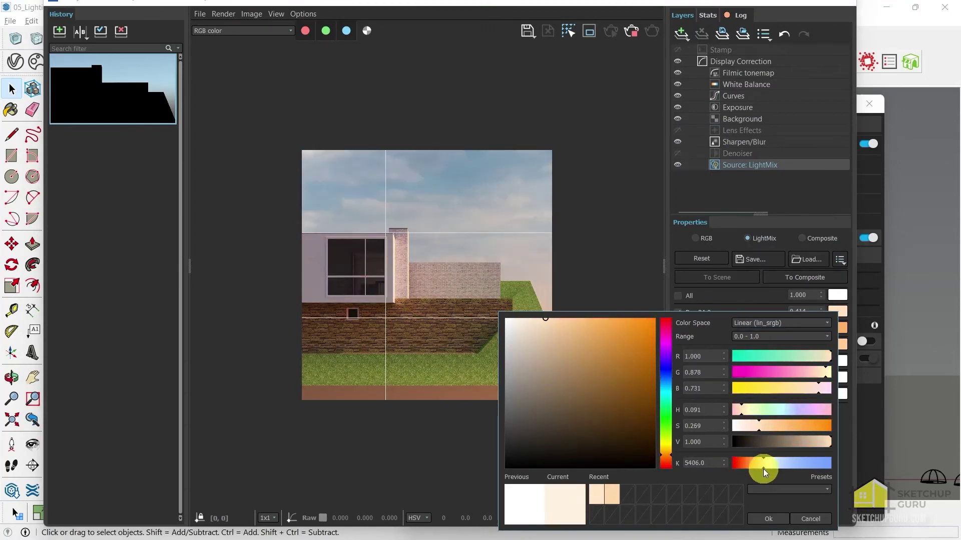
left_click(769, 518)
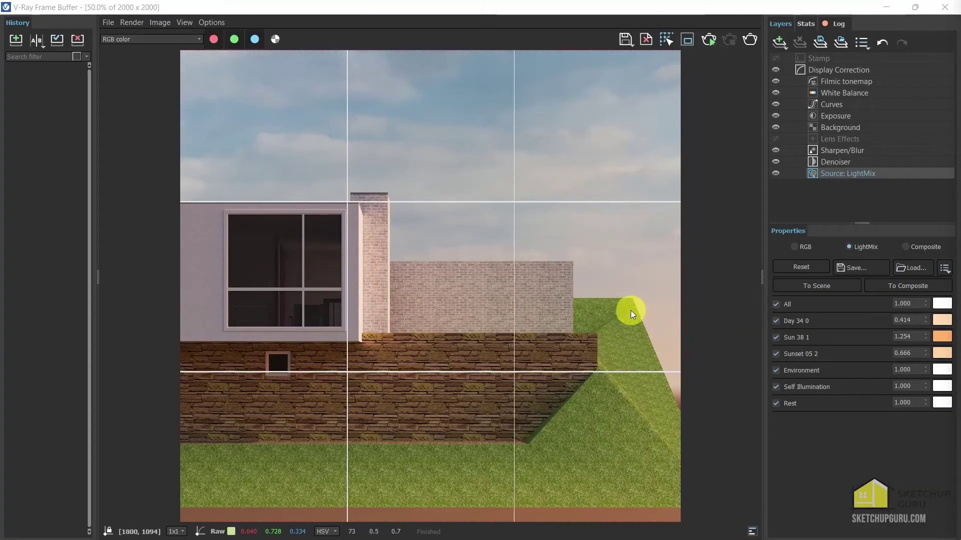
Solo Sunset 05, then toggle Sun 38 and Day 34 to preview each light.
left_click(777, 324)
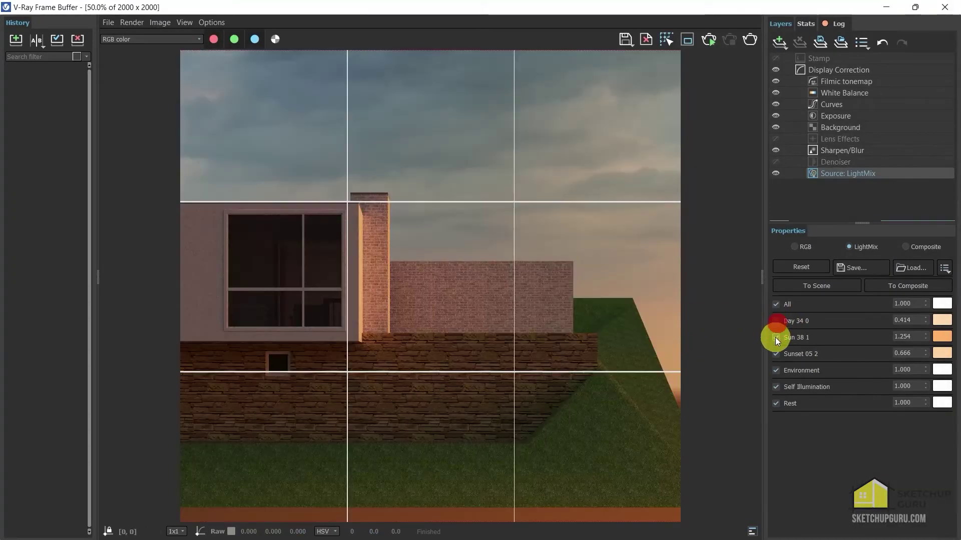
left_click(777, 305)
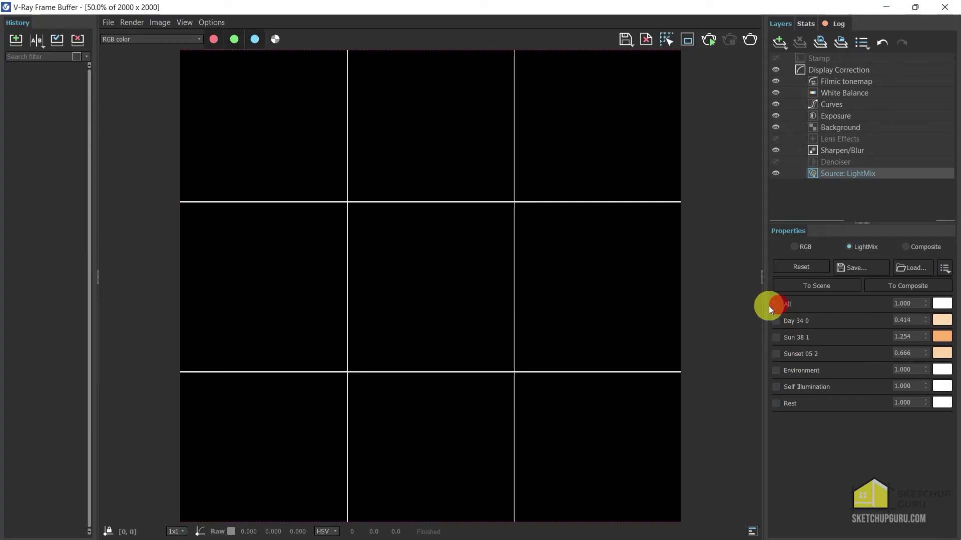
left_click(775, 352)
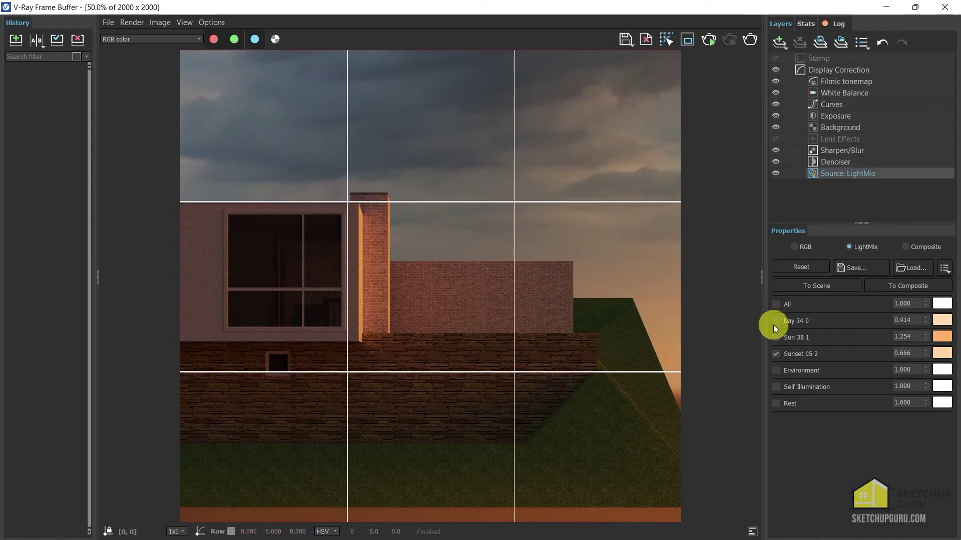
left_click(777, 338)
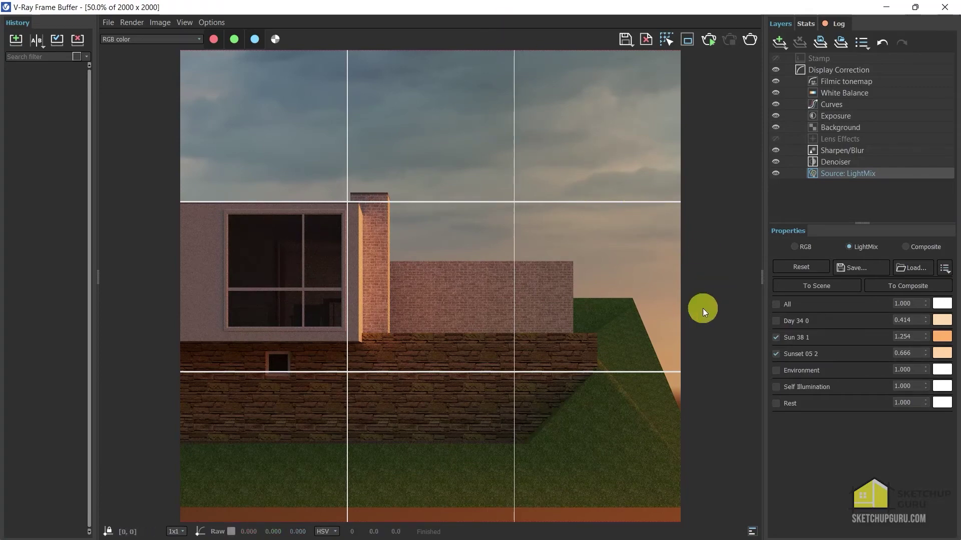
left_click(776, 321)
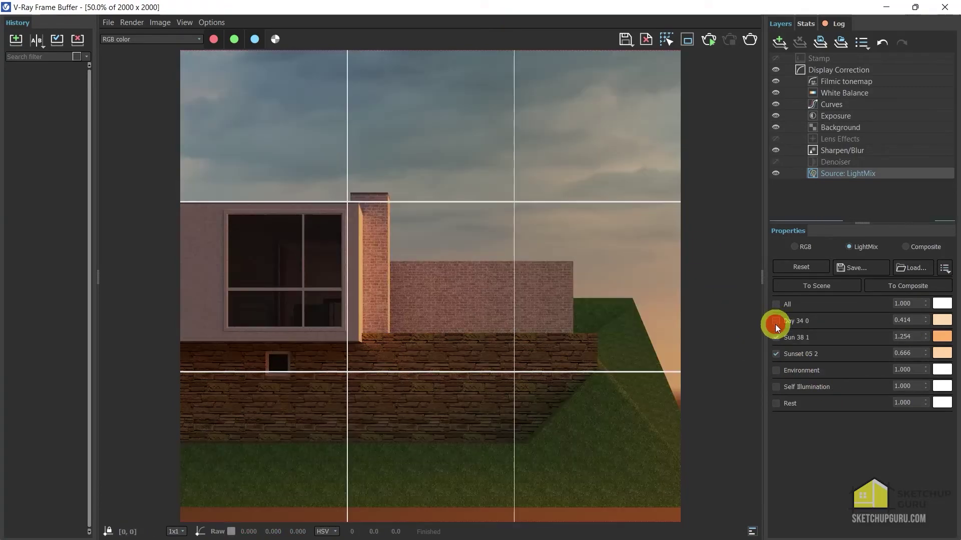
left_click(775, 321)
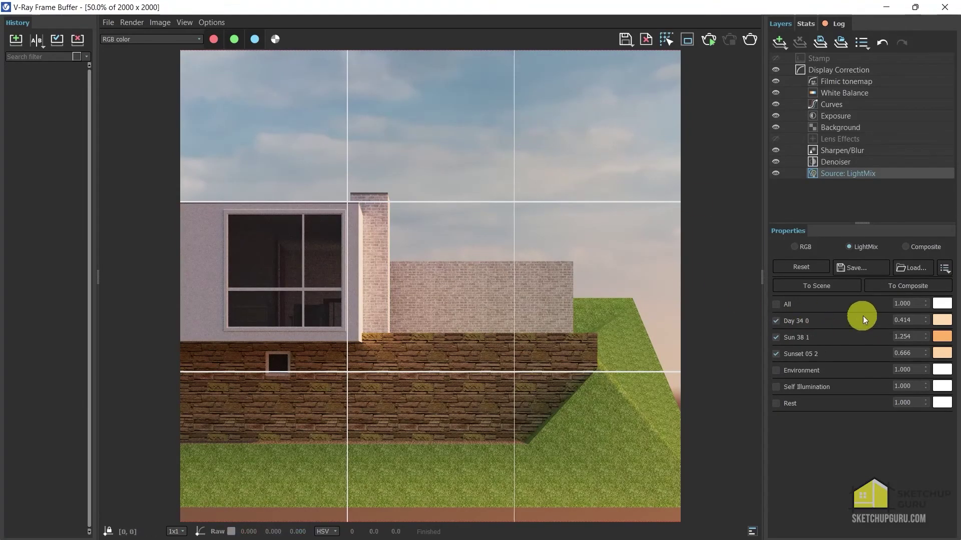
Set Day 34's LightMix strength to 0.192 and compare it on and off.
left_click(918, 321)
type("0.192")
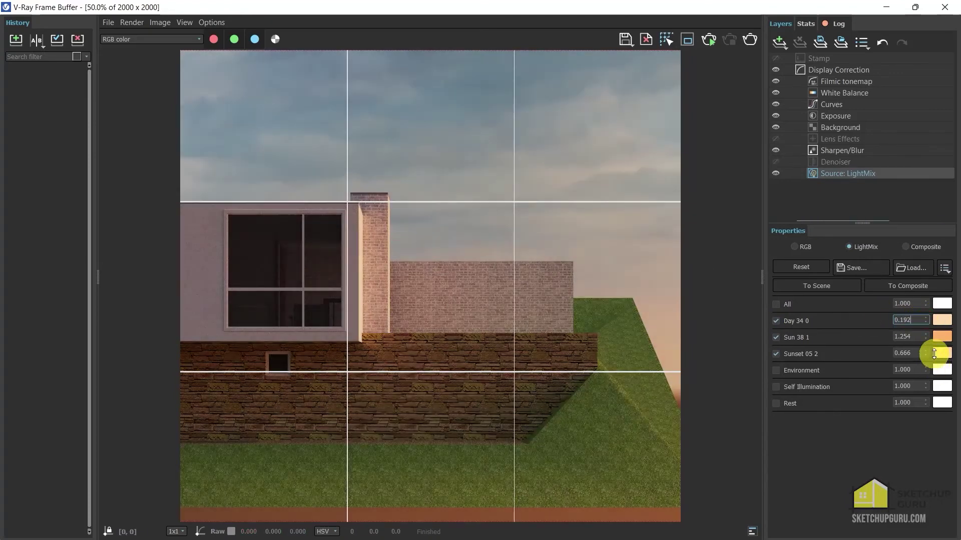
type("0.204")
key("Return")
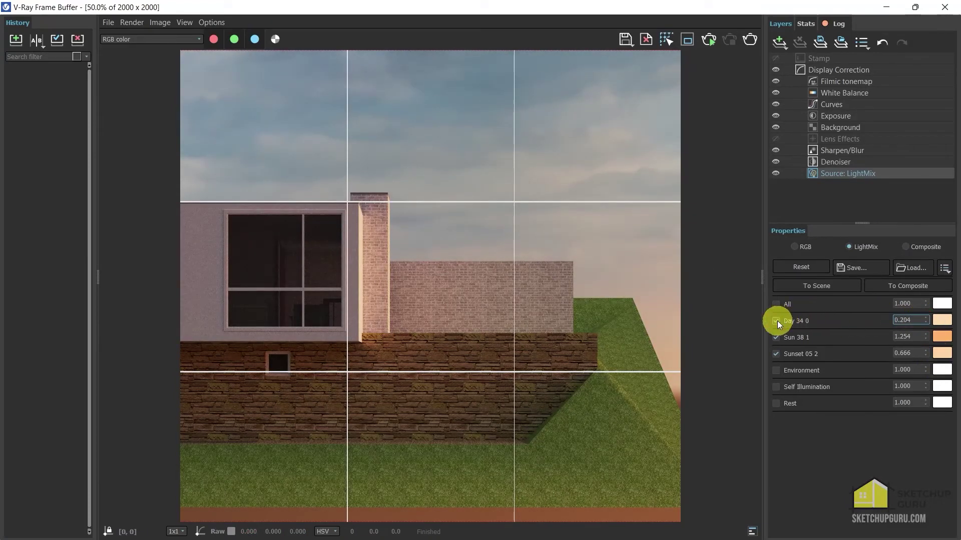
left_click(777, 320)
left_click(777, 321)
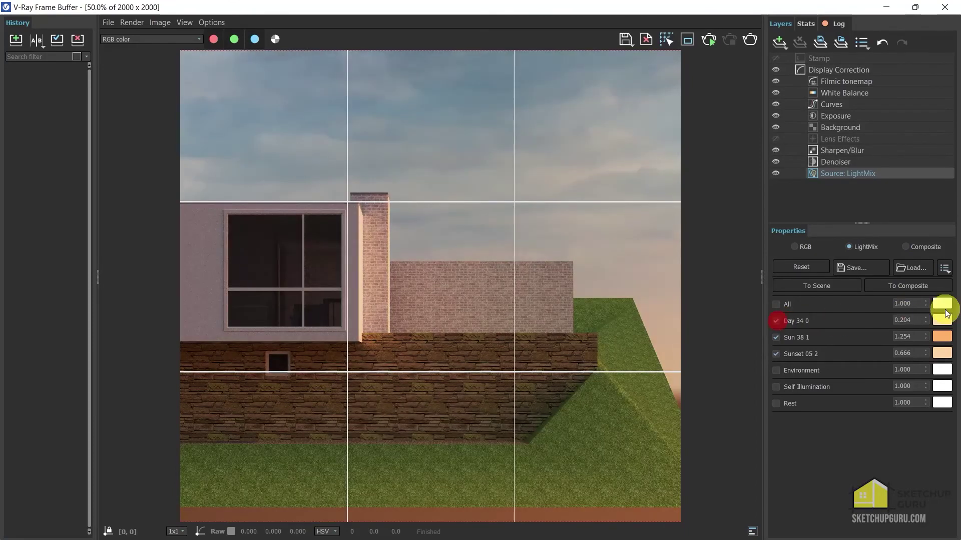
left_click(927, 324)
left_click(777, 321)
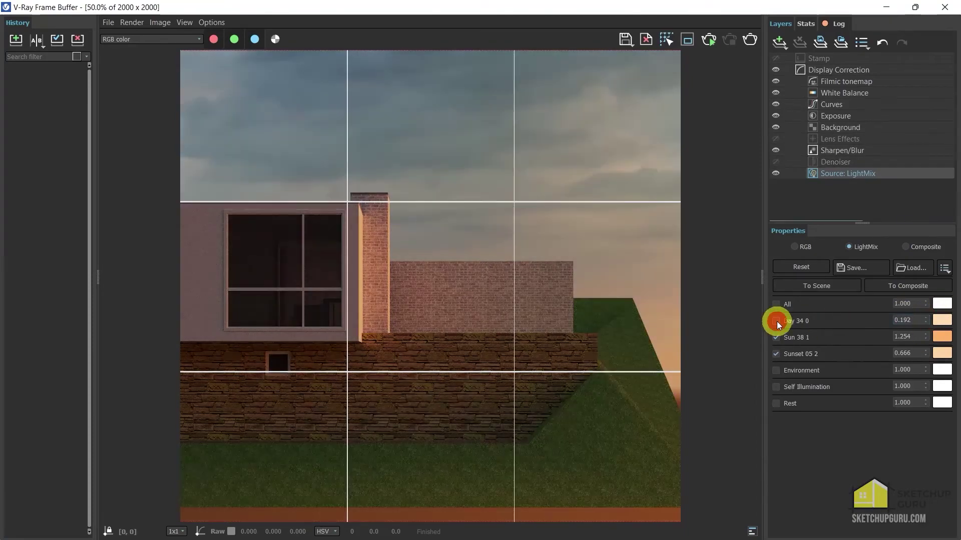
Toggle Sun 38, Day 34 and Sunset 05 to compare daylight and sunset contributions.
left_click(777, 321)
left_click(778, 352)
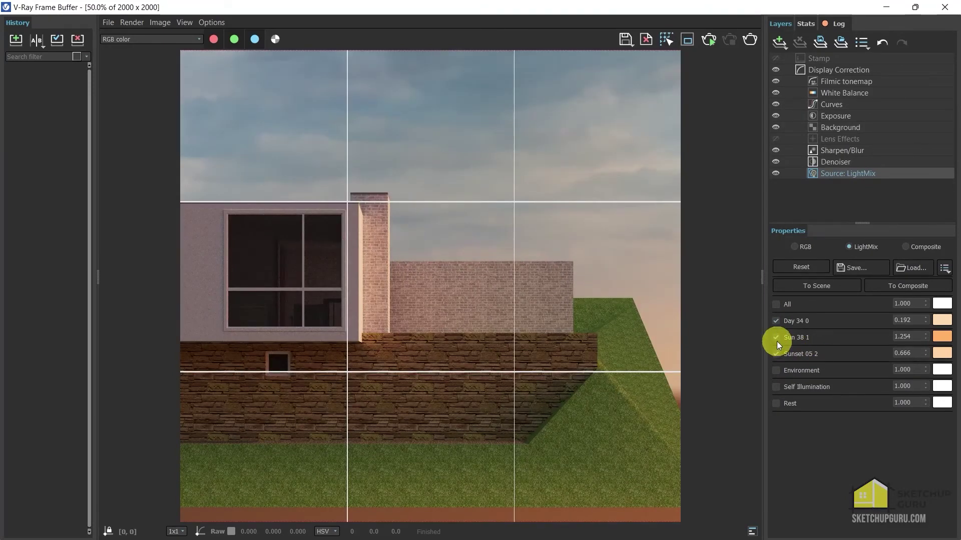
left_click(776, 340)
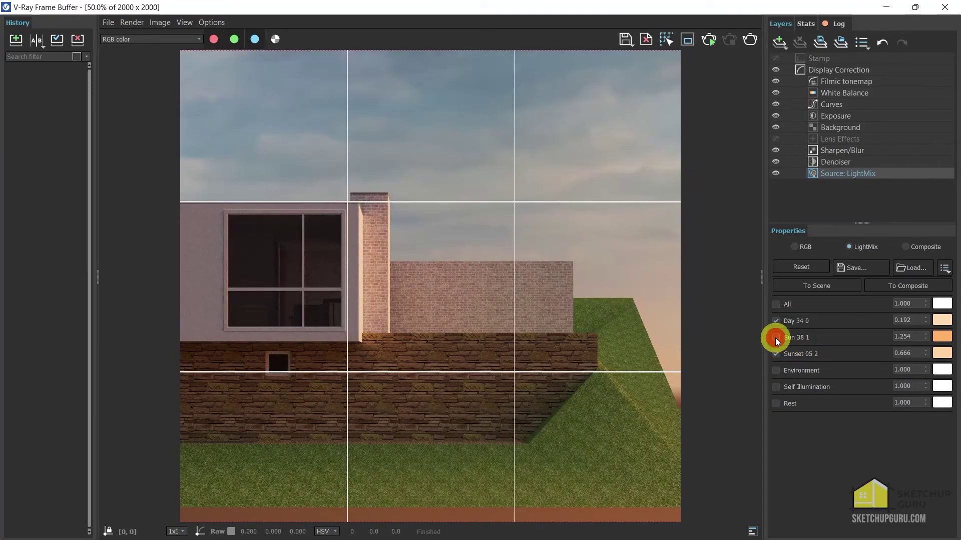
left_click(776, 339)
left_click(776, 337)
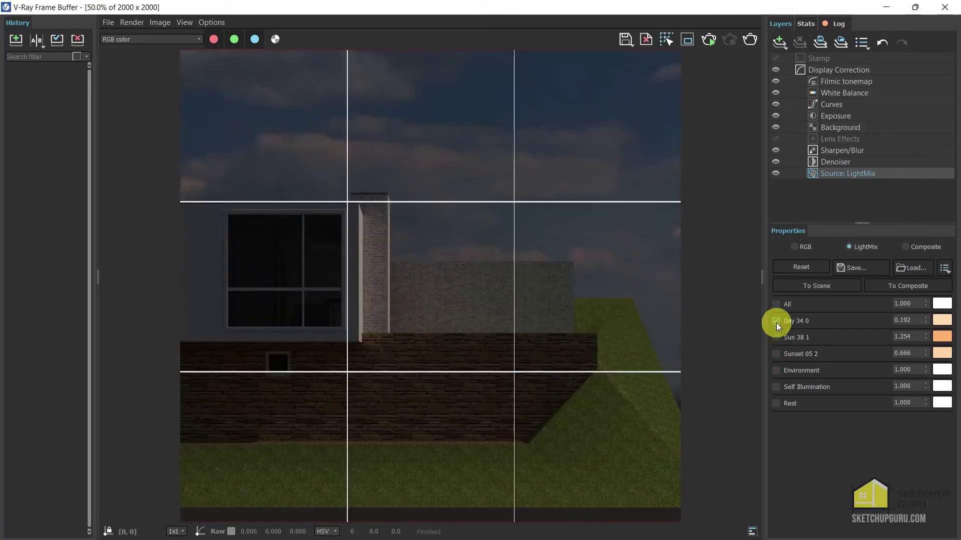
left_click(776, 323)
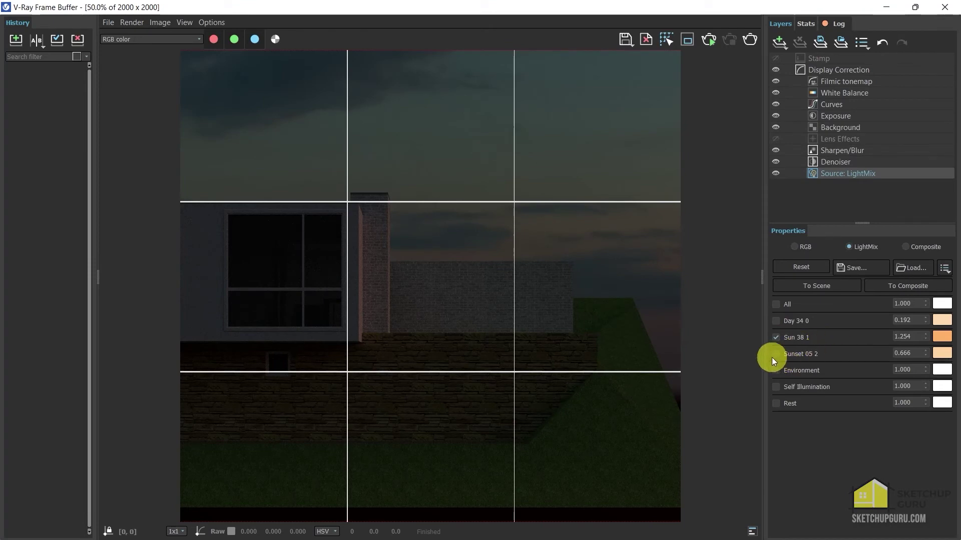
left_click(775, 353)
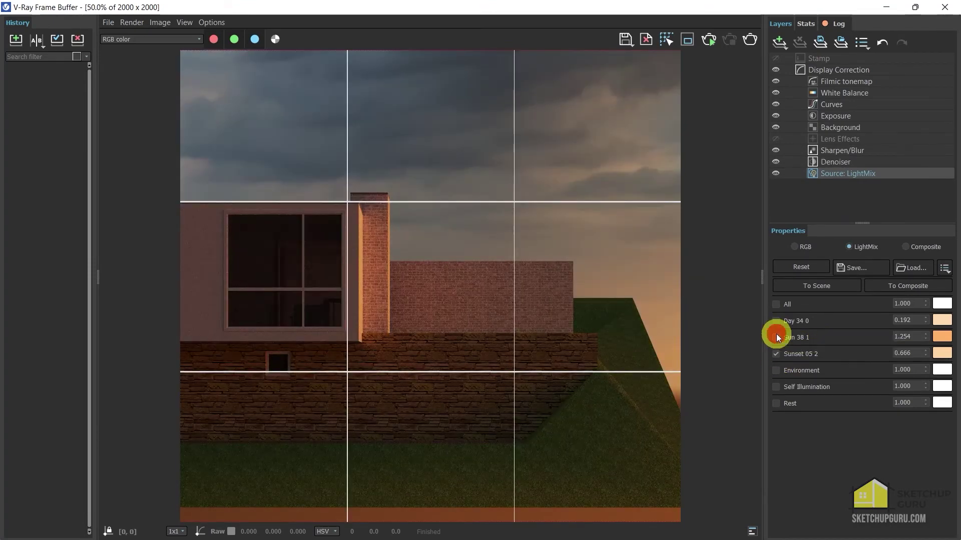
left_click(776, 337)
Turn all three dome lights back on, start the interactive render, and open the Asset Editor.
left_click(777, 321)
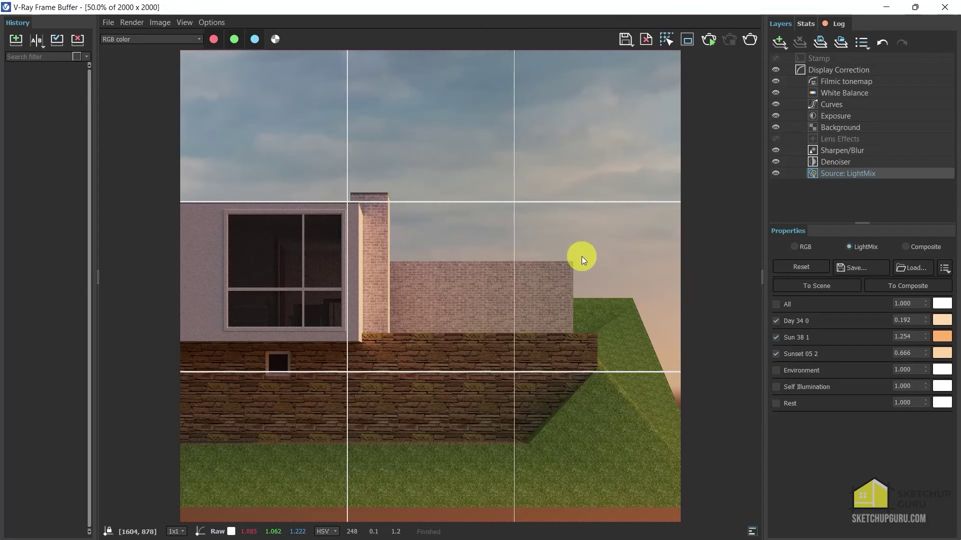
left_click(708, 37)
left_click_drag(696, 10, 269, 229)
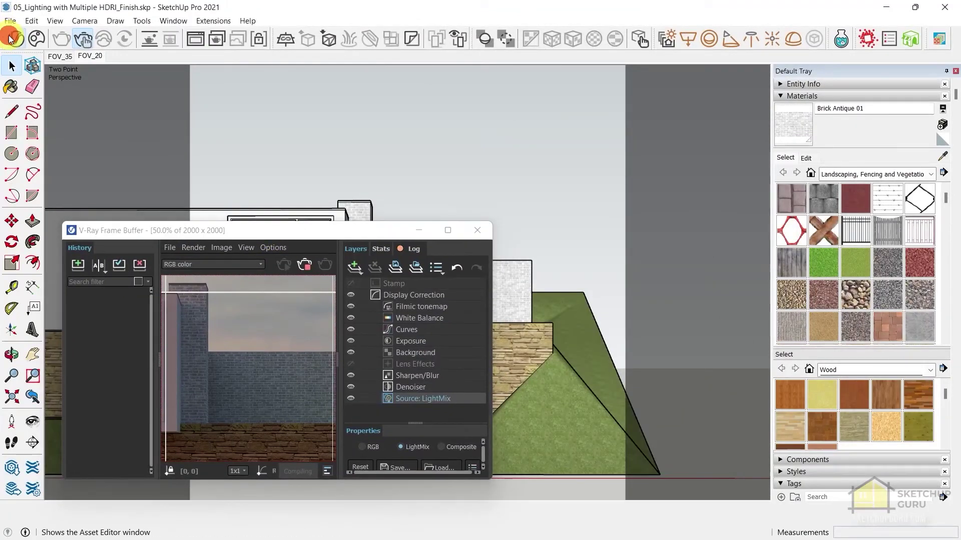
left_click(12, 38)
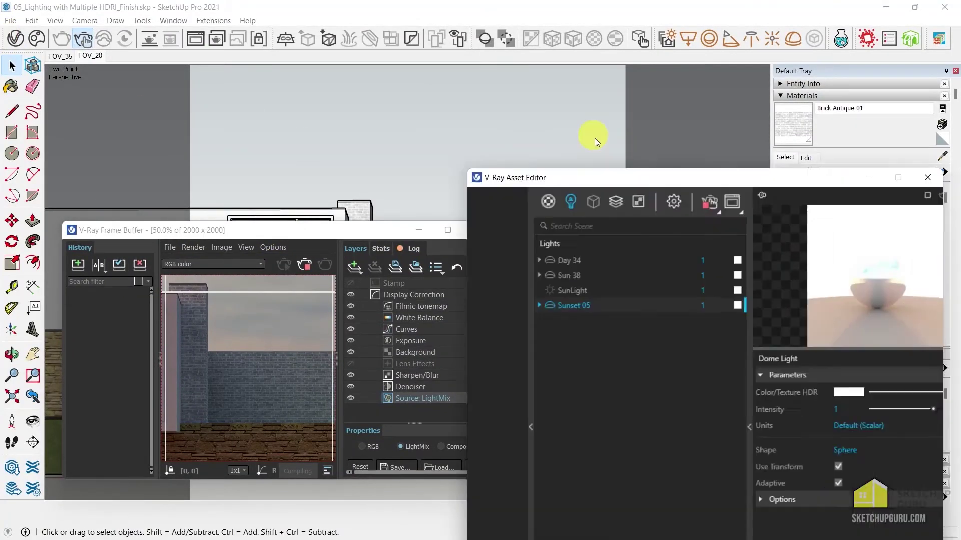
mouse_move(590, 142)
left_mouse_down()
mouse_move(420, 4)
mouse_move(413, 13)
left_mouse_up()
Open Day 34's HDRI texture placement and keep Spherical mapping.
left_click(266, 94)
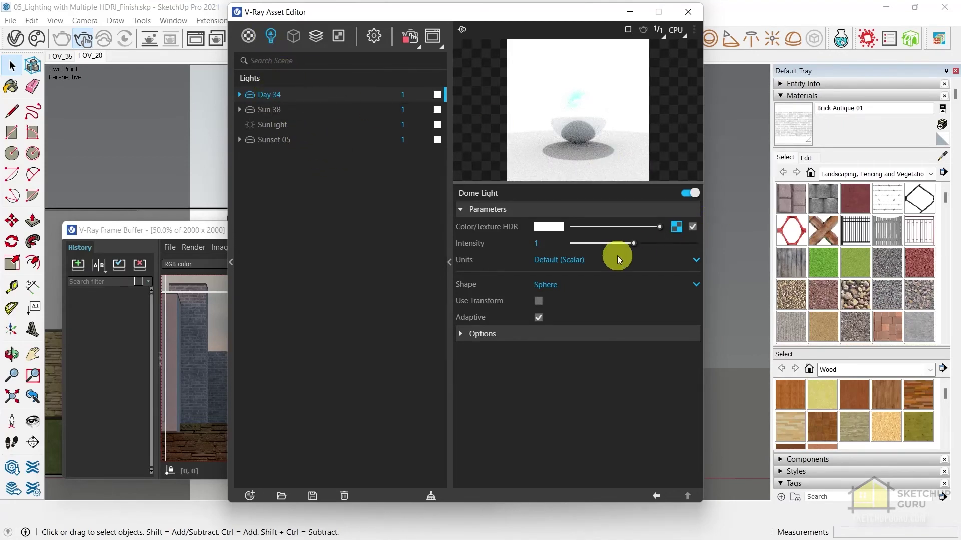
left_click(678, 227)
left_click(485, 295)
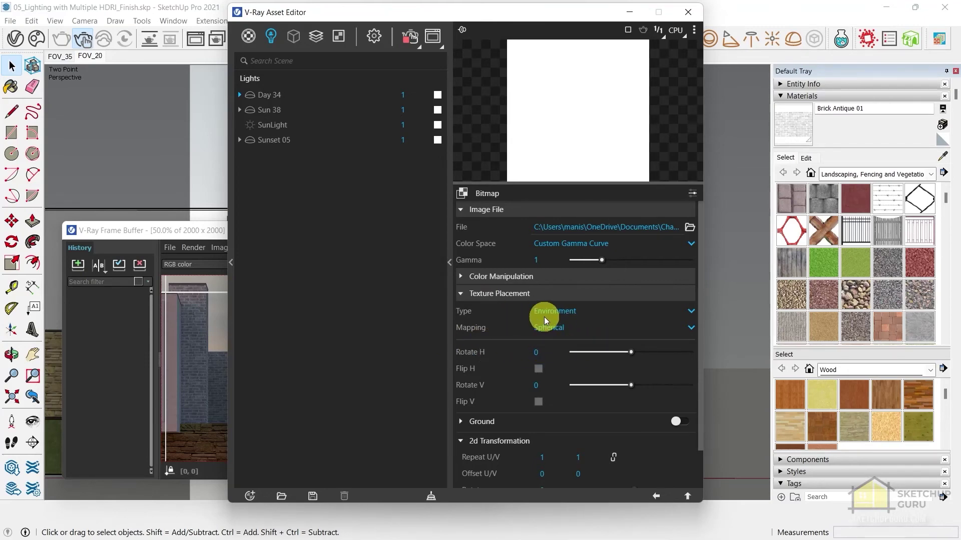
mouse_move(494, 334)
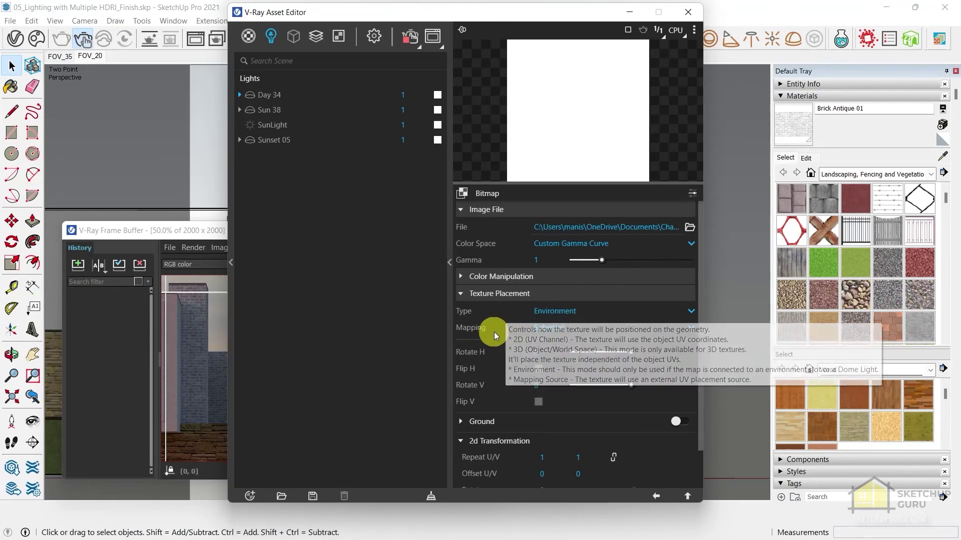
left_click(533, 327)
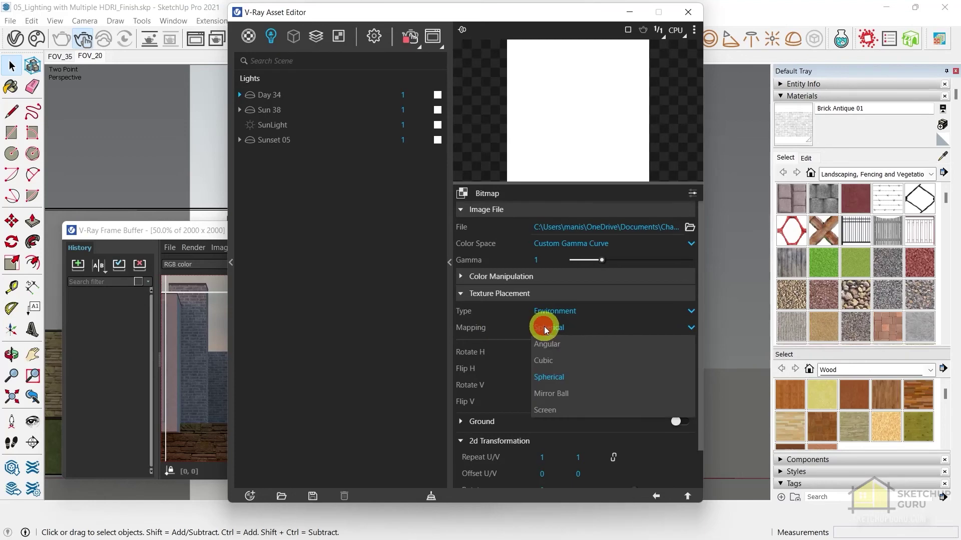
left_click(518, 327)
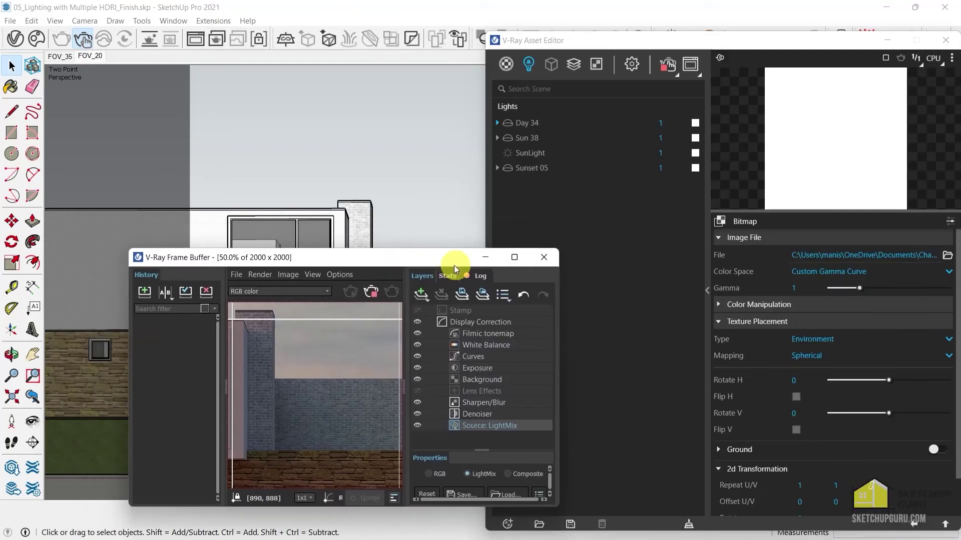
Rotate the Day 34 HDRI horizontally to -175 while checking the render.
mouse_move(455, 265)
left_mouse_down()
mouse_move(524, 324)
mouse_move(455, 4)
left_mouse_up()
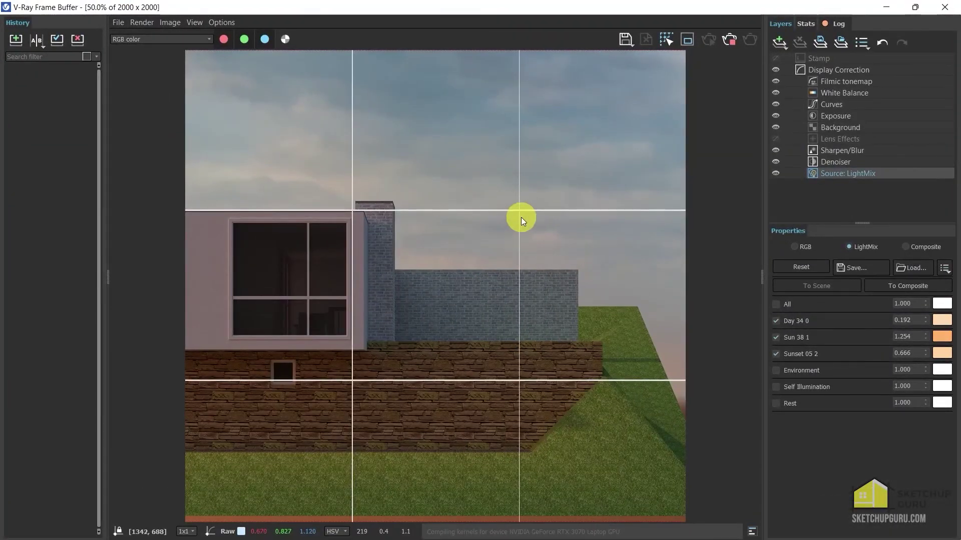
key("alt+Tab")
left_click_drag(763, 205, 700, 109)
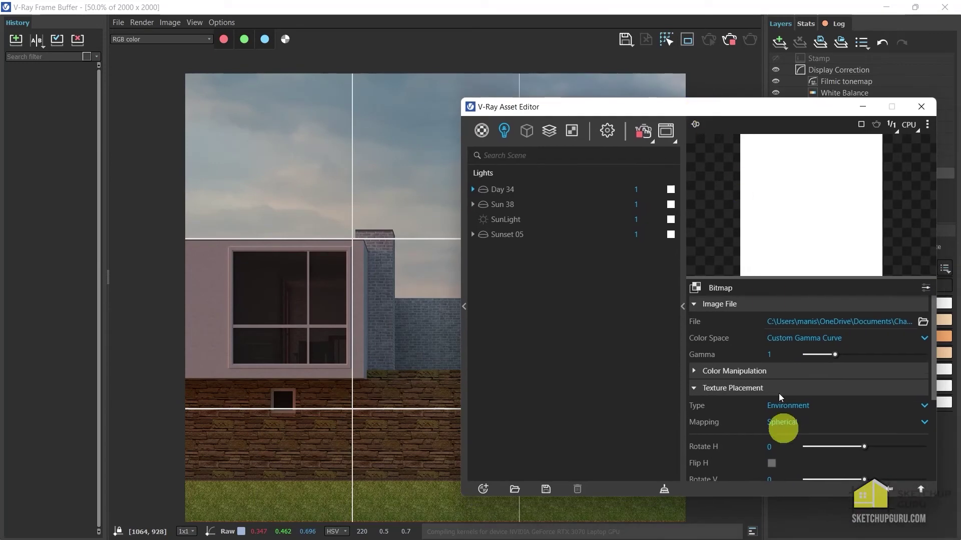
left_click(835, 447)
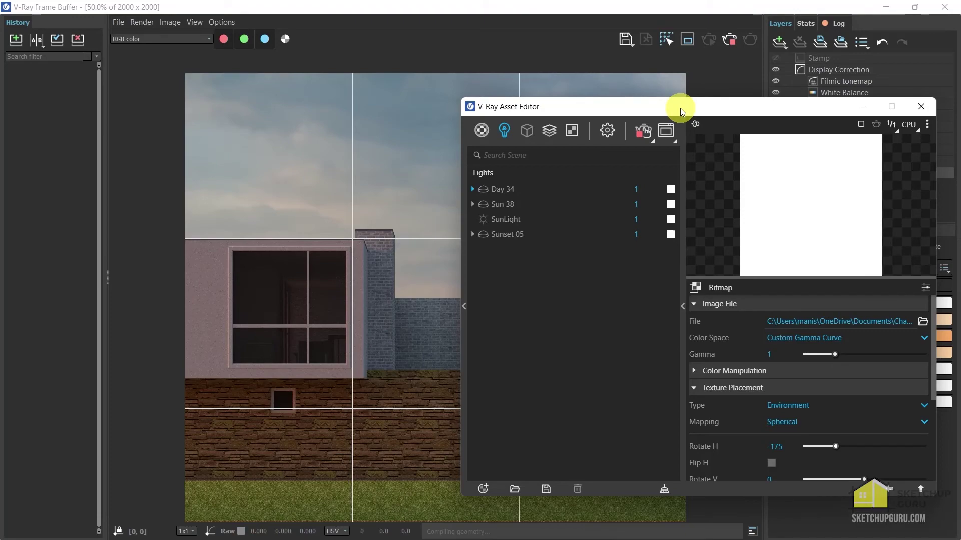
left_click_drag(680, 108, 684, 306)
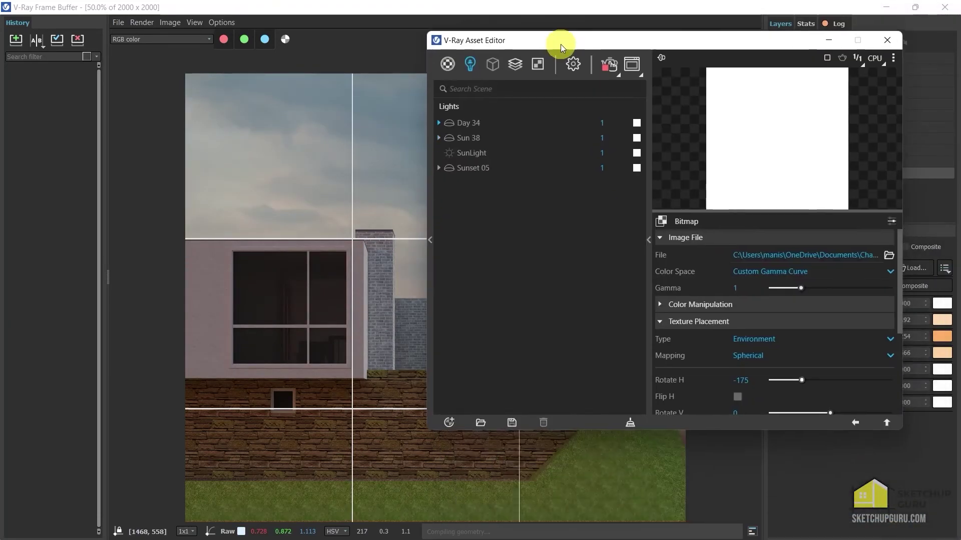
left_click_drag(588, 228, 590, 47)
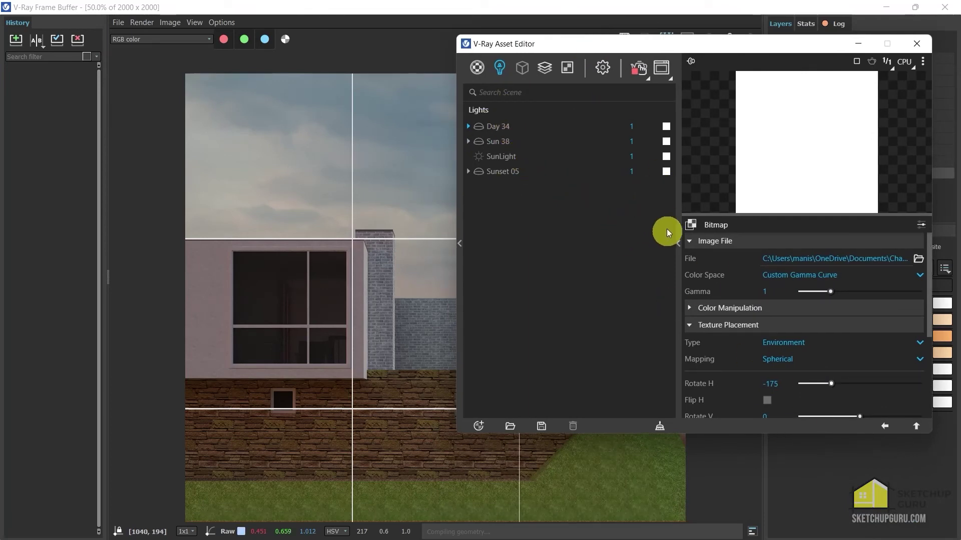
Enable Use Transform on Sun 38 and set its HDR Rotate H to 101.3.
left_click(492, 143)
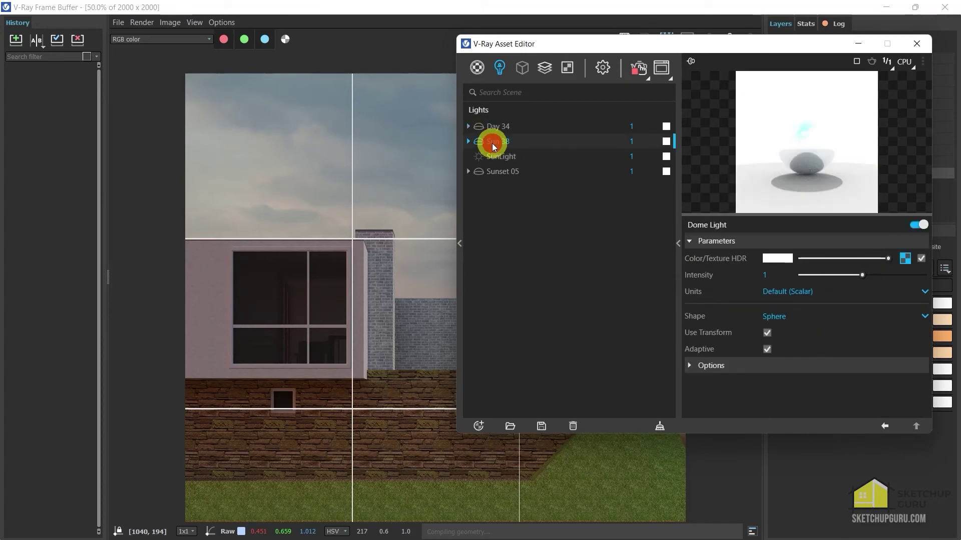
left_click(769, 332)
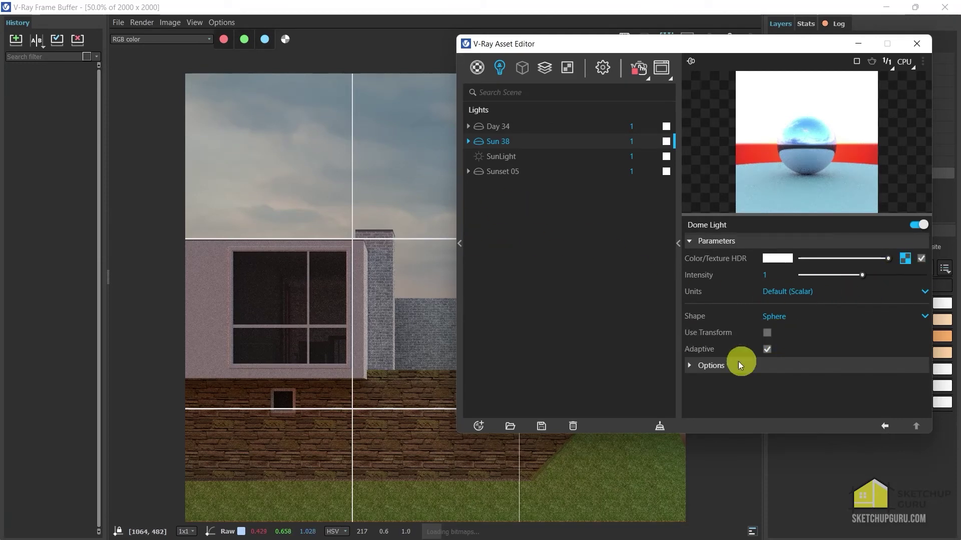
left_click(905, 260)
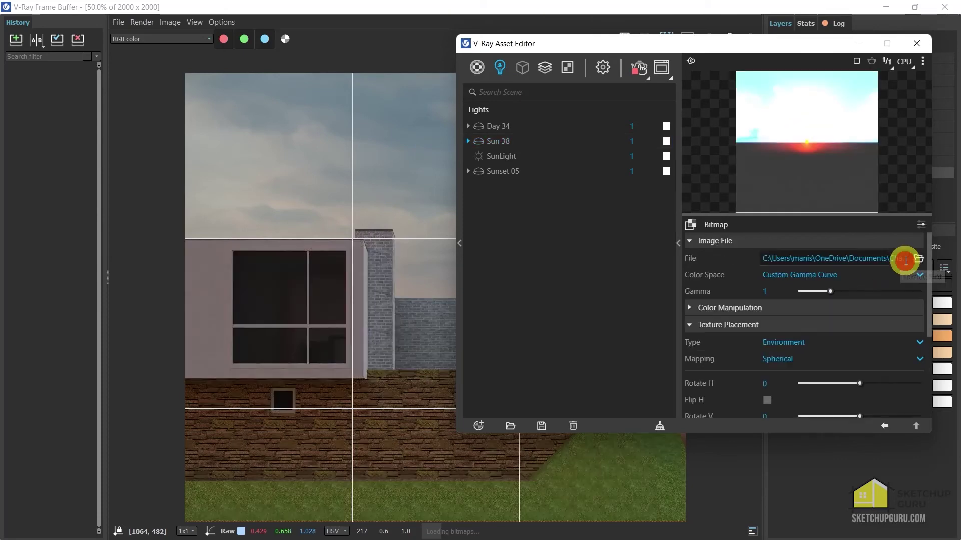
left_click(834, 383)
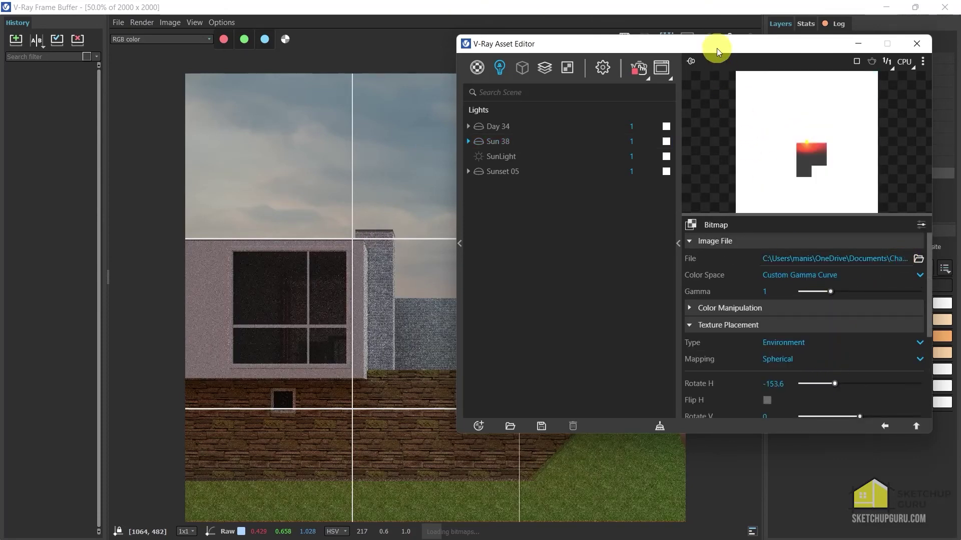
left_click_drag(715, 42, 912, 126)
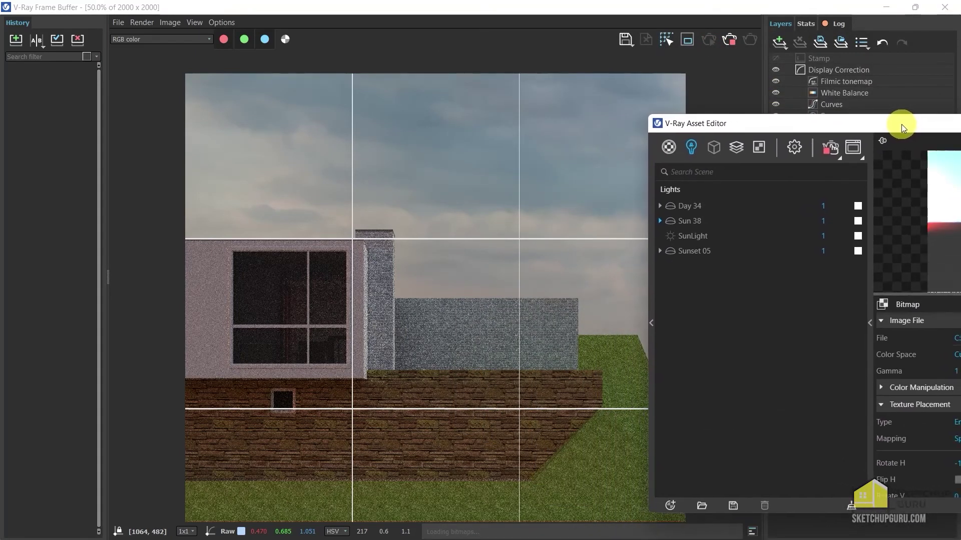
mouse_move(912, 127)
left_mouse_down()
mouse_move(953, 150)
mouse_move(47, 31)
left_mouse_up()
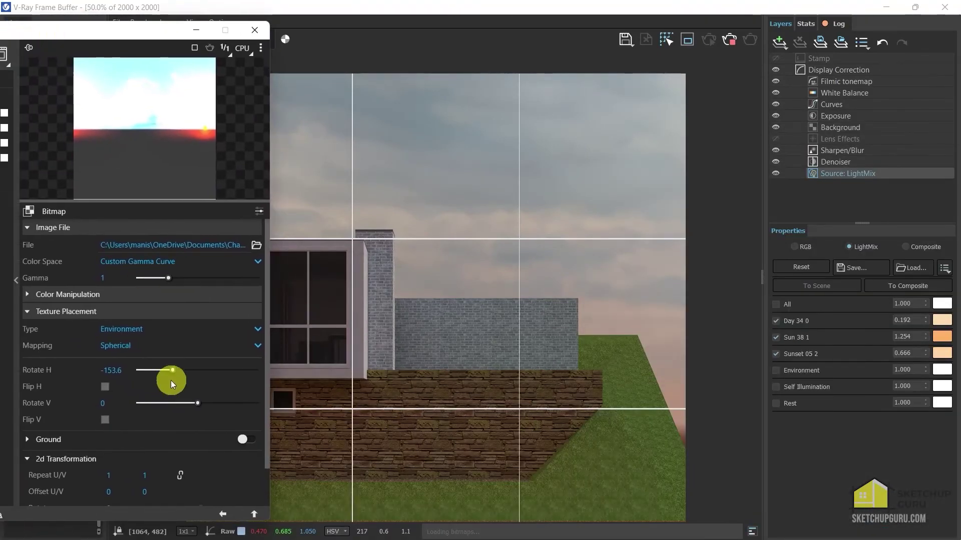
left_click(214, 371)
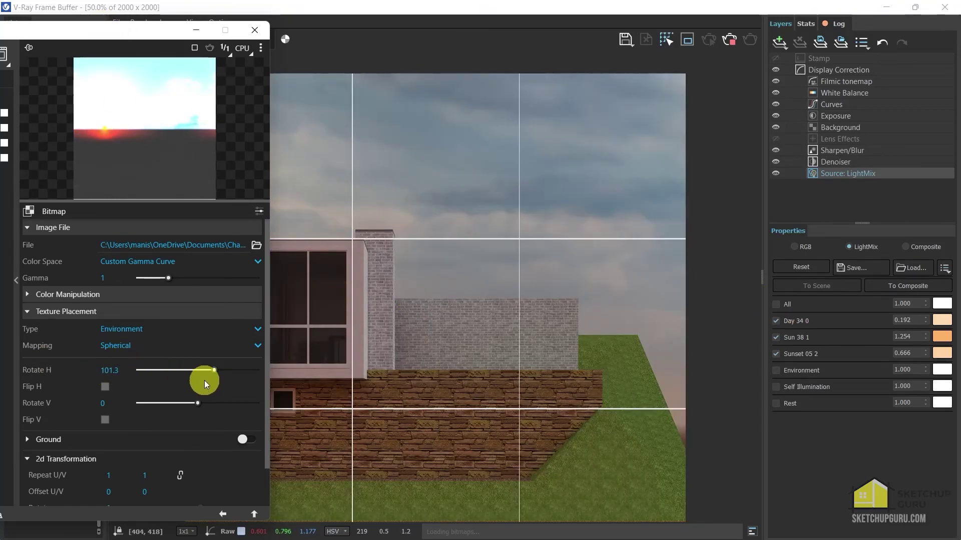
left_click_drag(121, 25, 527, 134)
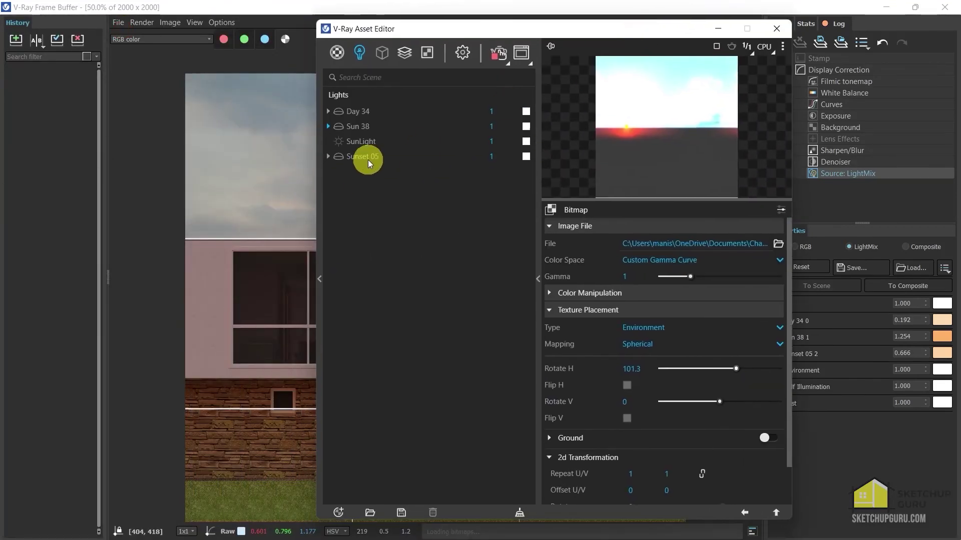
Turn off Use Transform on Sunset 05 and set its sky image Rotate H to -153.6.
left_click(368, 157)
left_click(628, 318)
left_click(766, 246)
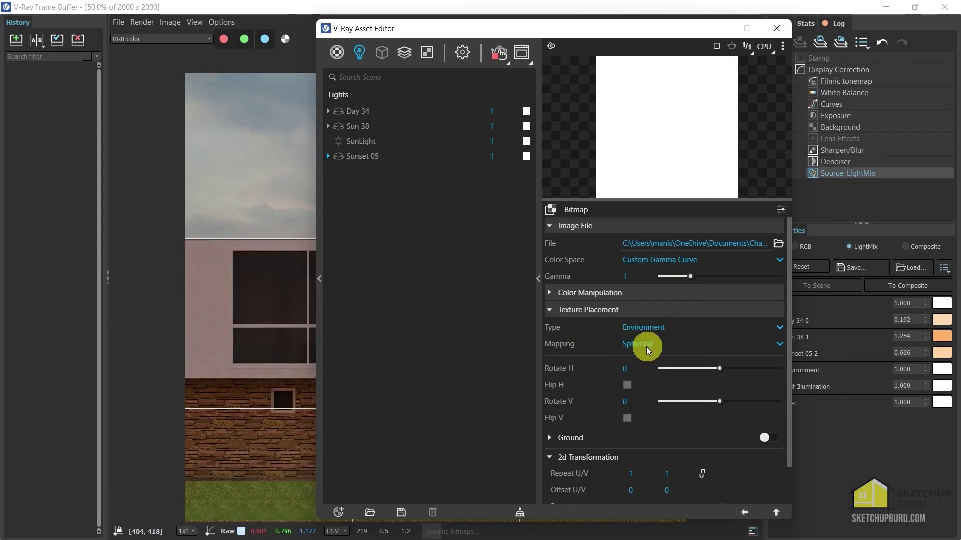
left_click(693, 369)
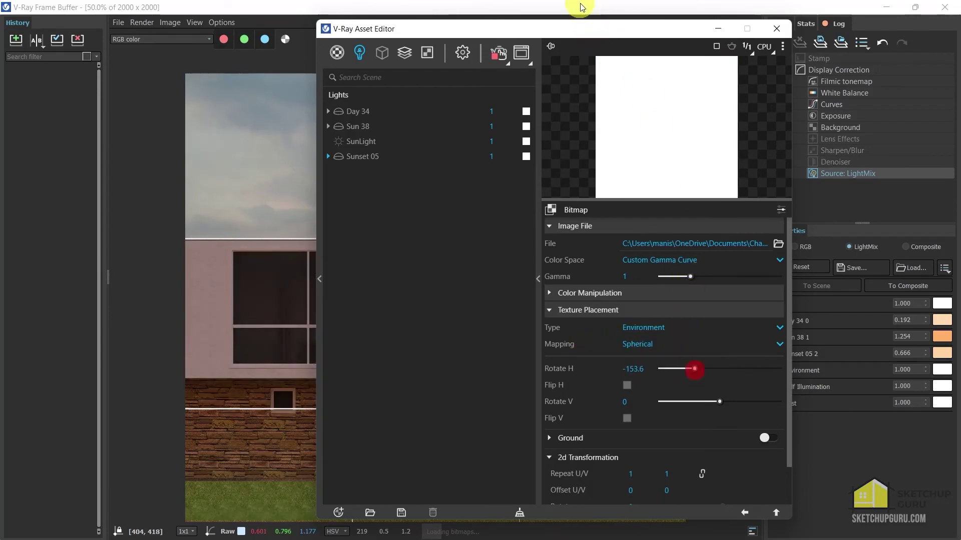
mouse_move(577, 34)
left_mouse_down()
mouse_move(792, 380)
mouse_move(960, 88)
left_mouse_up()
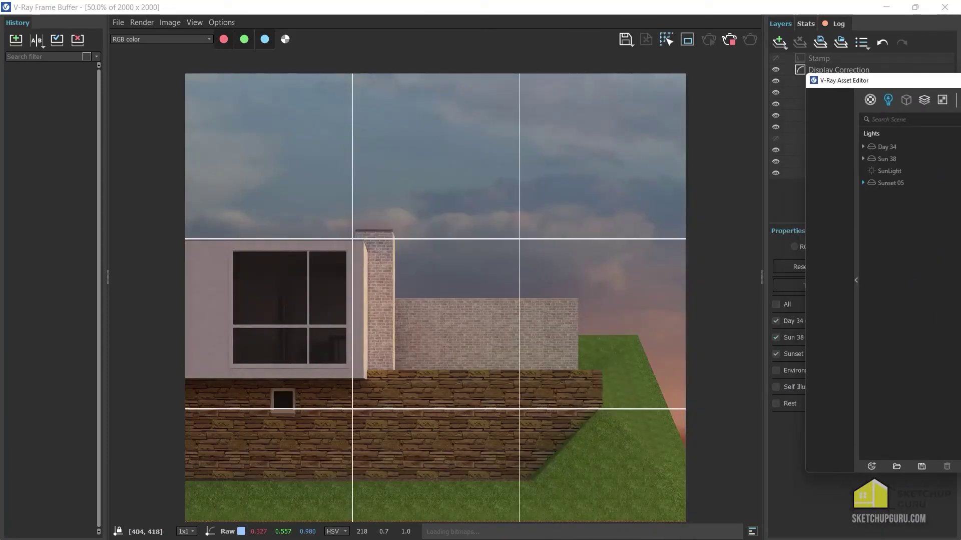
mouse_move(886, 81)
left_mouse_down()
mouse_move(556, 49)
mouse_move(874, 20)
mouse_move(852, 215)
mouse_move(731, 373)
mouse_move(611, 386)
mouse_move(563, 435)
mouse_move(610, 61)
left_mouse_up()
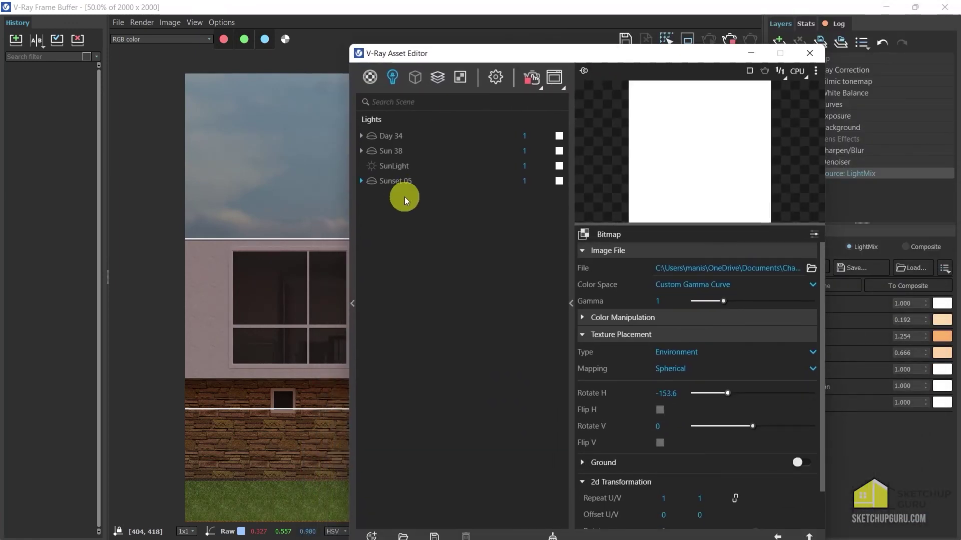
Reset the Sunset 05 and Sun 38 sky images' horizontal rotation to 0.
mouse_move(433, 55)
left_mouse_down()
mouse_move(3, 218)
mouse_move(52, 47)
mouse_move(115, 22)
left_mouse_up()
double_click(353, 357)
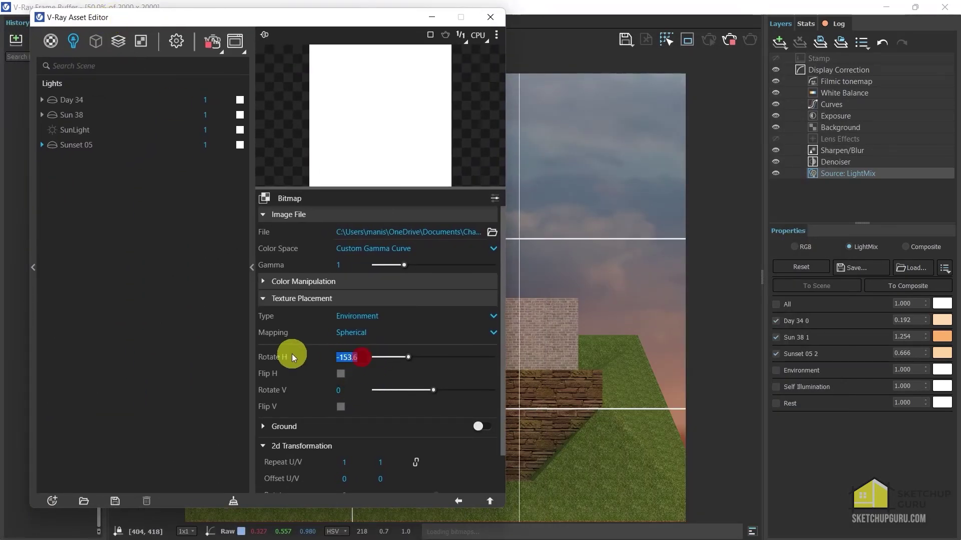
type("0")
key("Return")
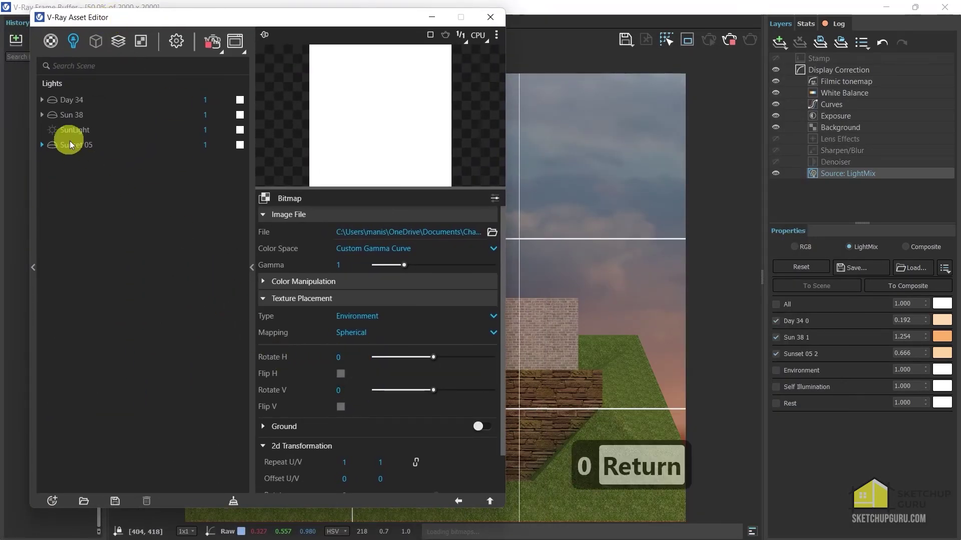
left_click(67, 115)
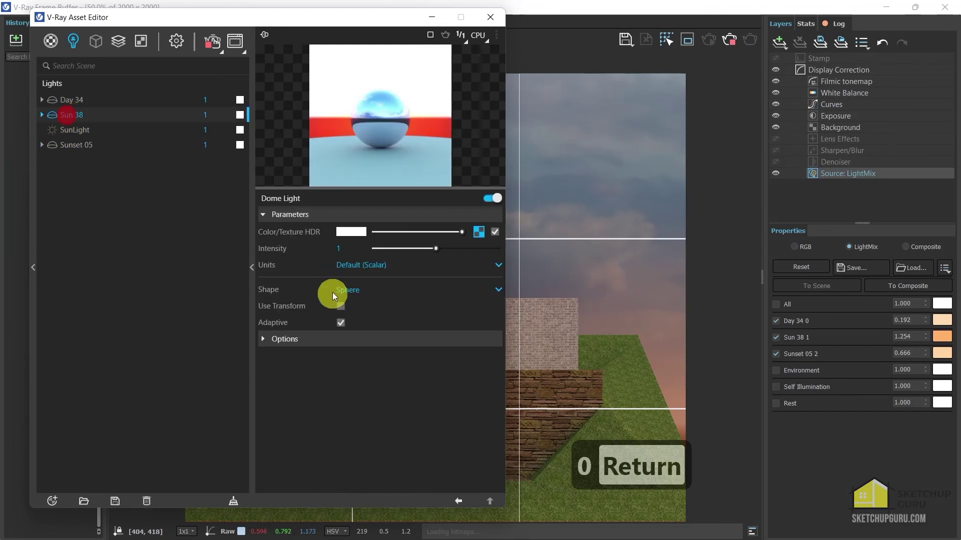
left_click(475, 237)
double_click(349, 357)
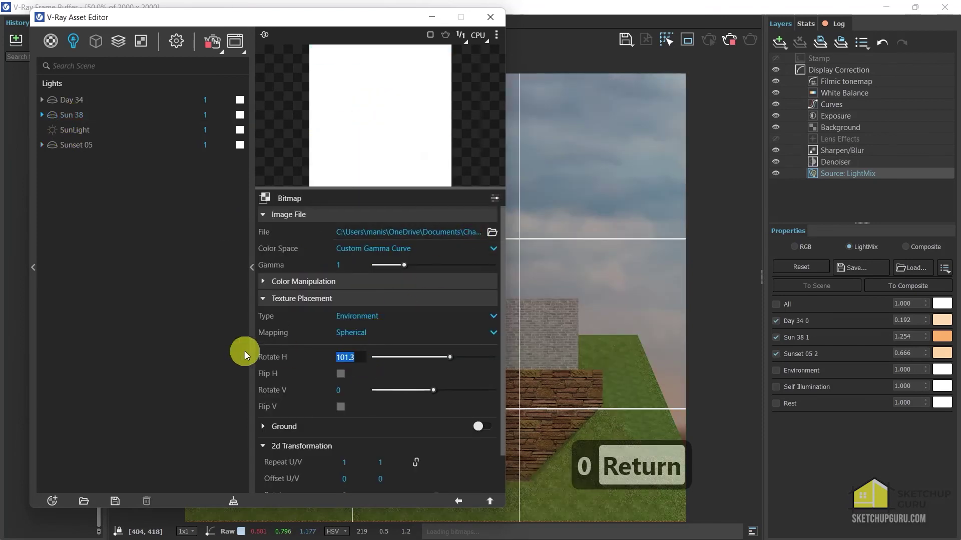
type("0")
key("BackSpace")
key("BackSpace")
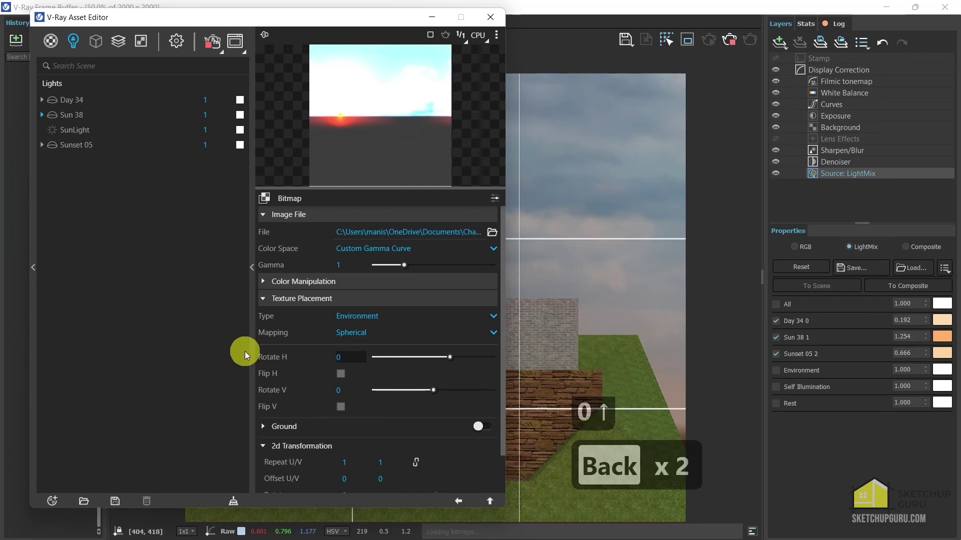
key("Return")
Bring up the Day 34 sky image settings, then close the Asset Editor.
left_click(97, 100)
left_click(476, 233)
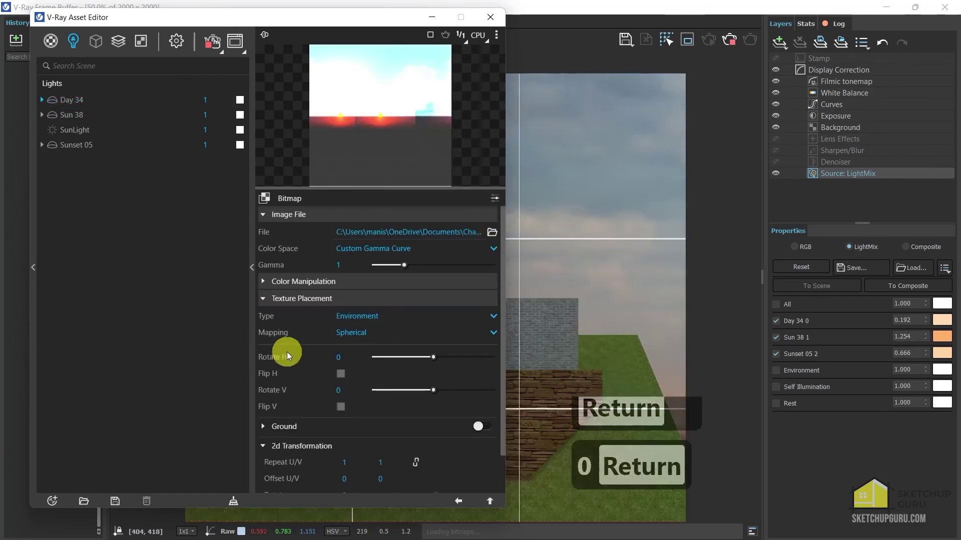
left_click_drag(313, 17, 256, 78)
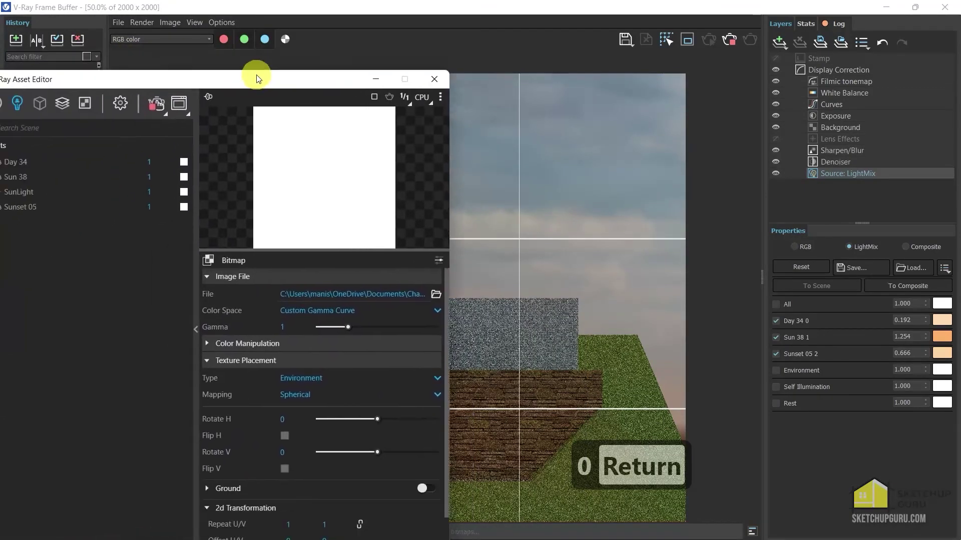
left_click_drag(289, 79, 549, 59)
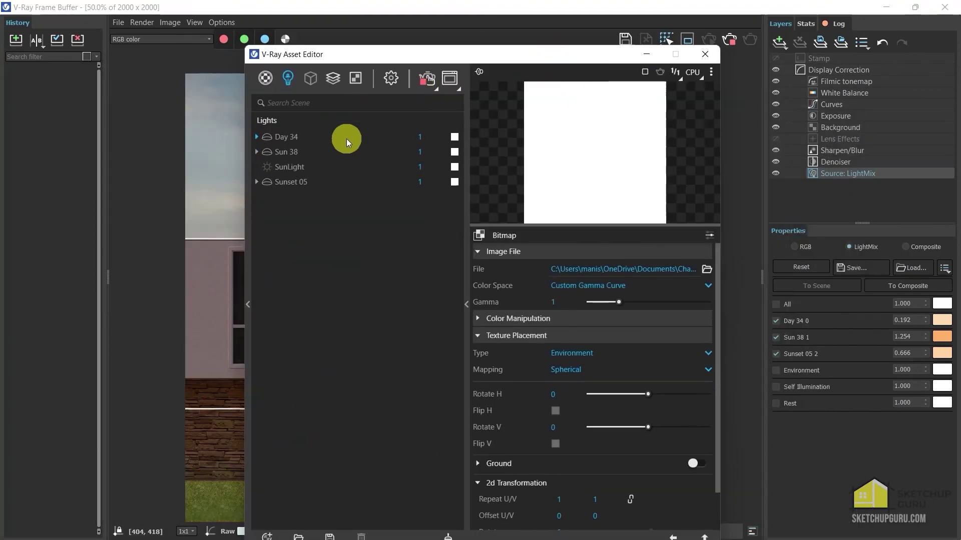
left_click(704, 55)
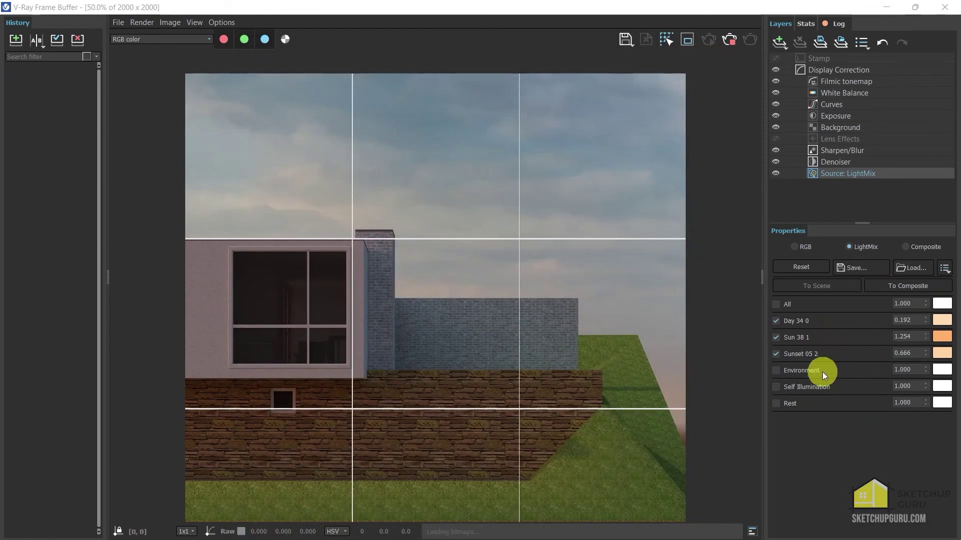
Save the Light Mix preset as 'Lighting with Multiple HDRI' and check it under Load without loading.
left_click(855, 270)
left_click(157, 287)
type("Li")
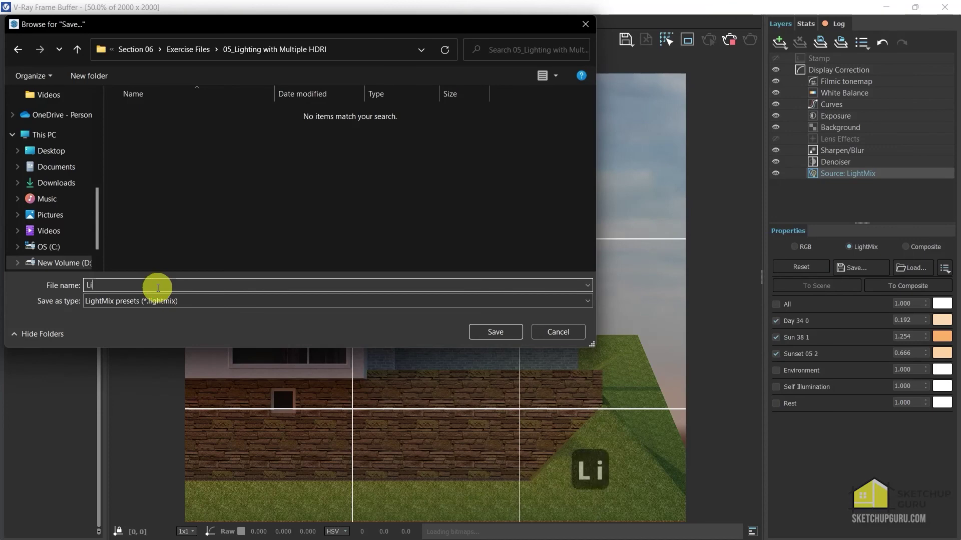
type("ghting with Mu")
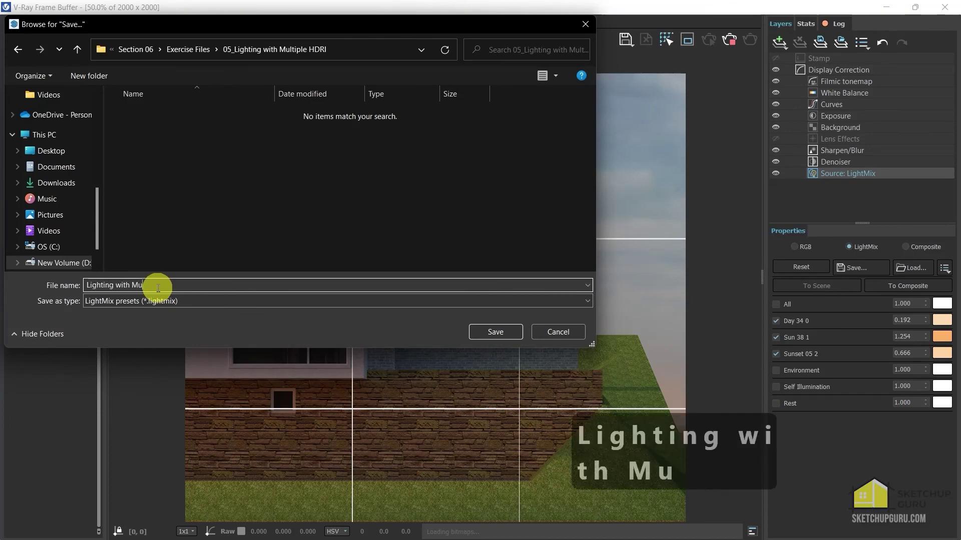
type("ltiple HDRI")
key("Return")
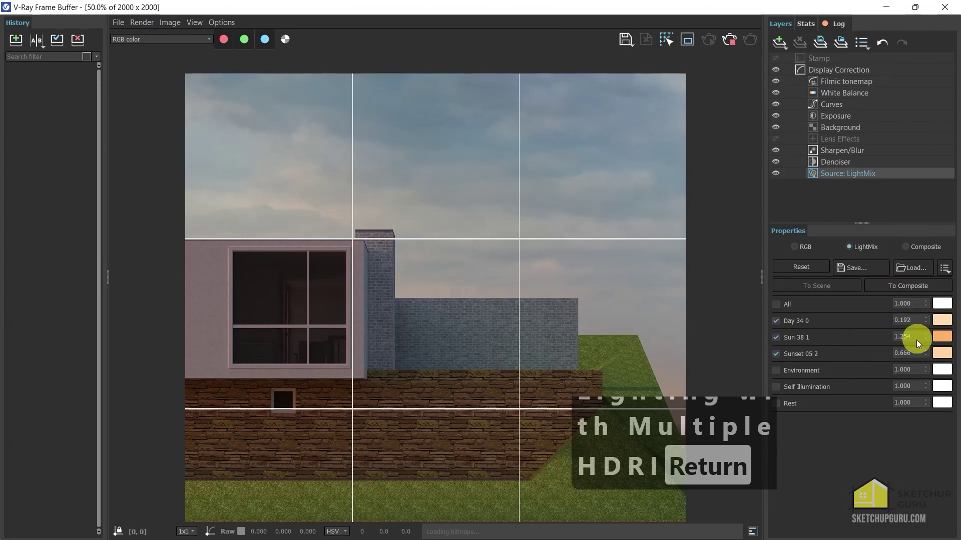
left_click(918, 267)
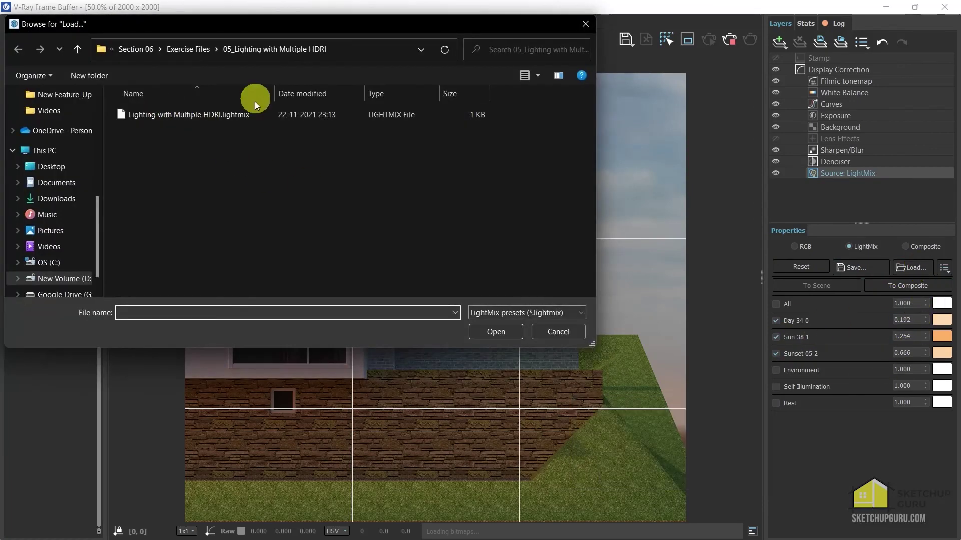
left_click(551, 335)
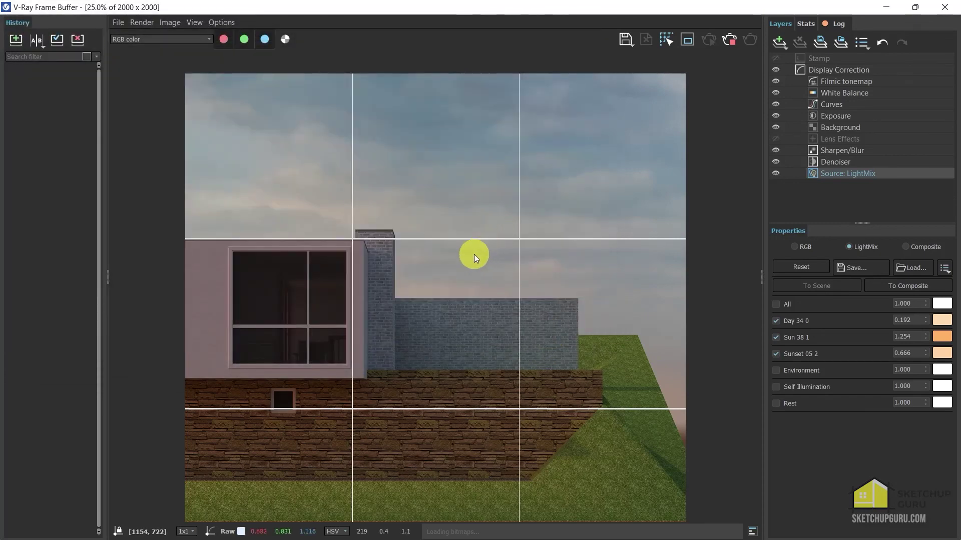
scroll(495, 228, "down", 1)
scroll(474, 254, "up", 1)
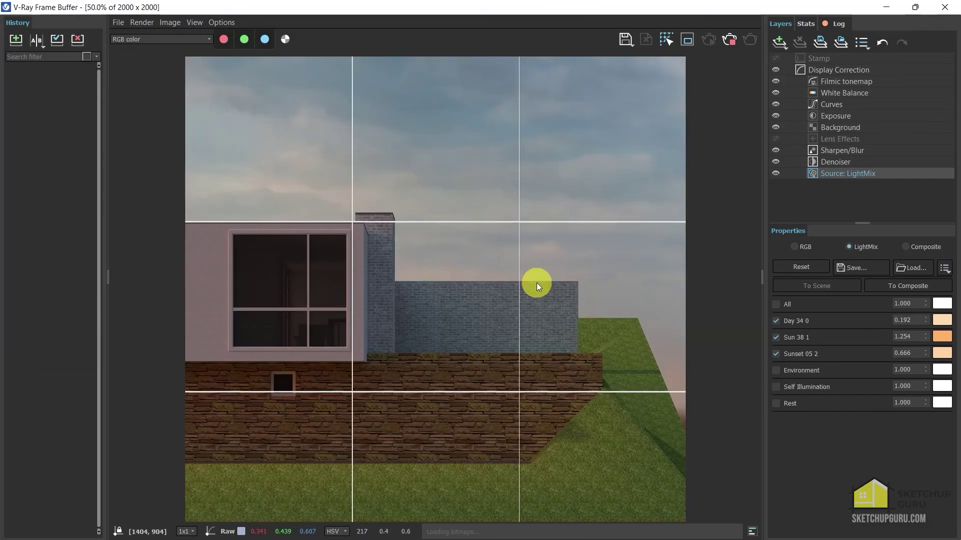